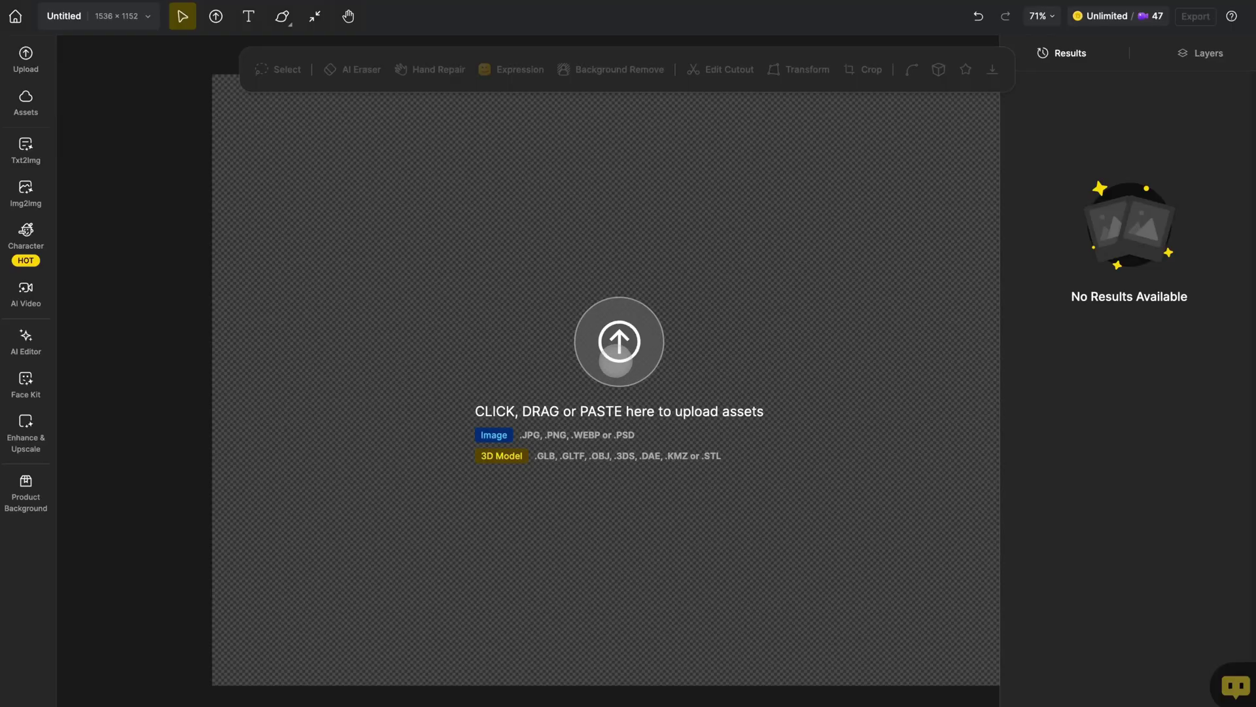
- Upload 1.png from Downloads onto the canvas and open the Character options
click(616, 360)
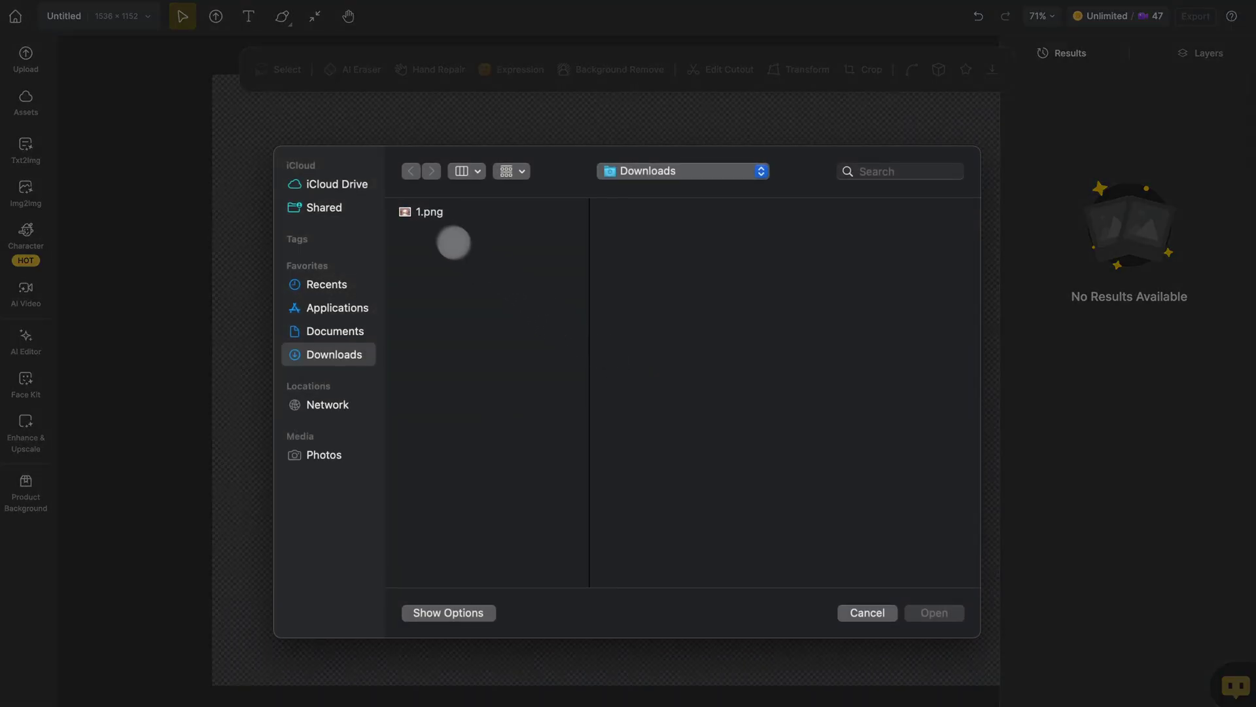
click(428, 212)
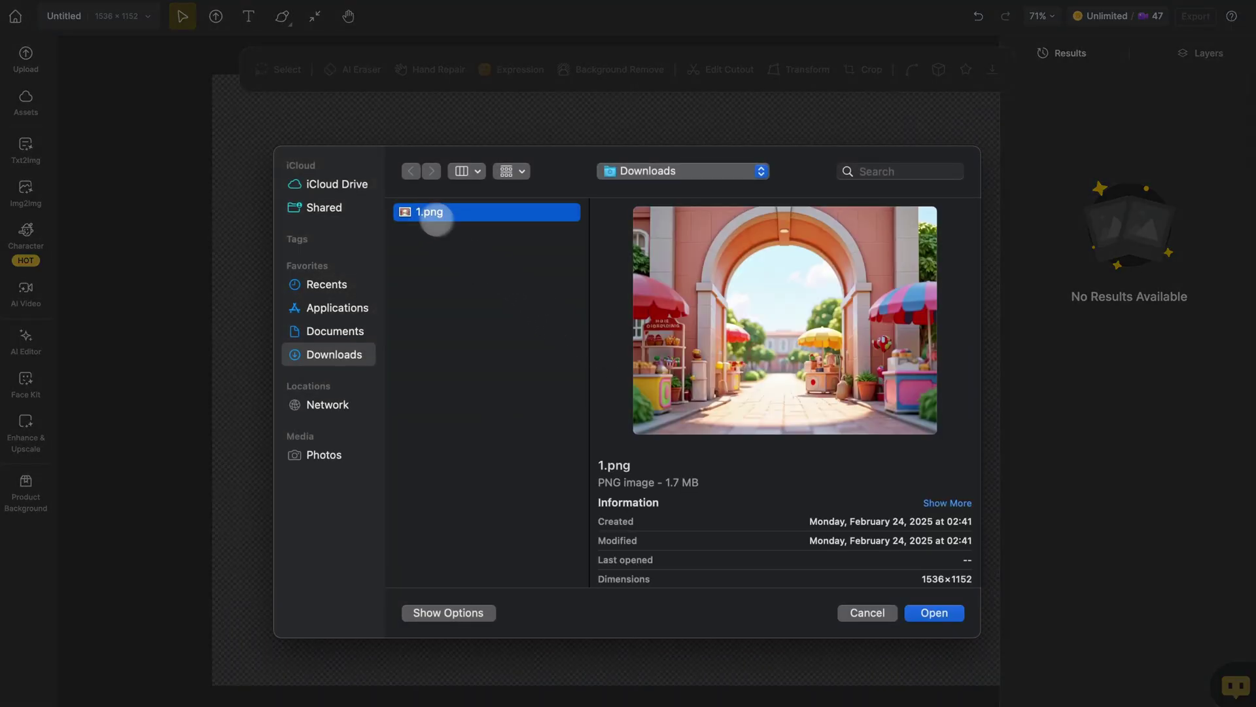
click(916, 612)
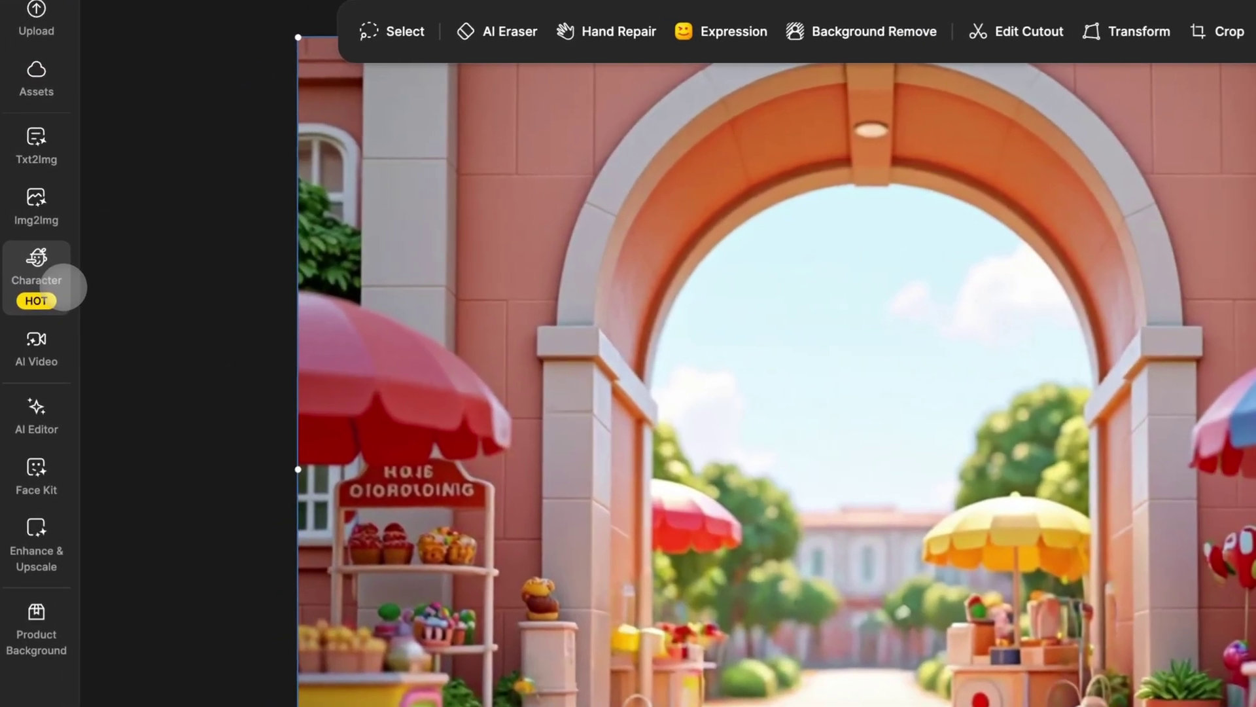
click(45, 251)
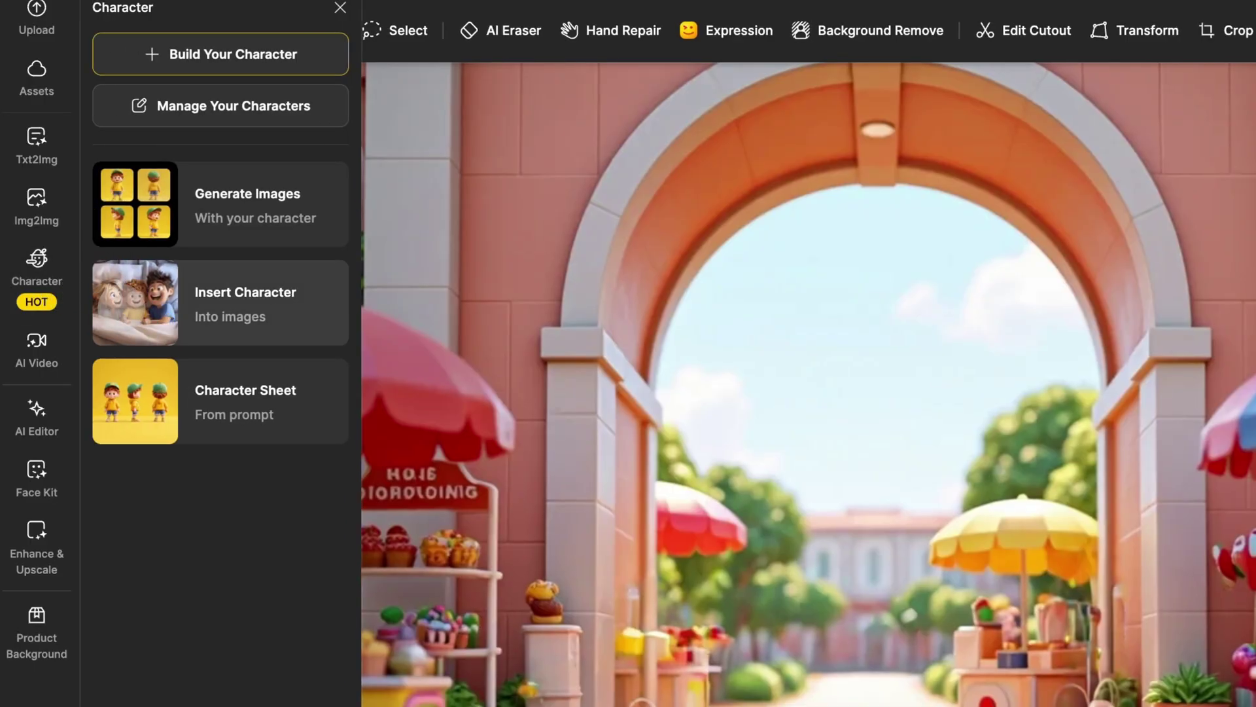
- Start Insert Character and lasso an oval on the walkway beneath the archway
click(137, 307)
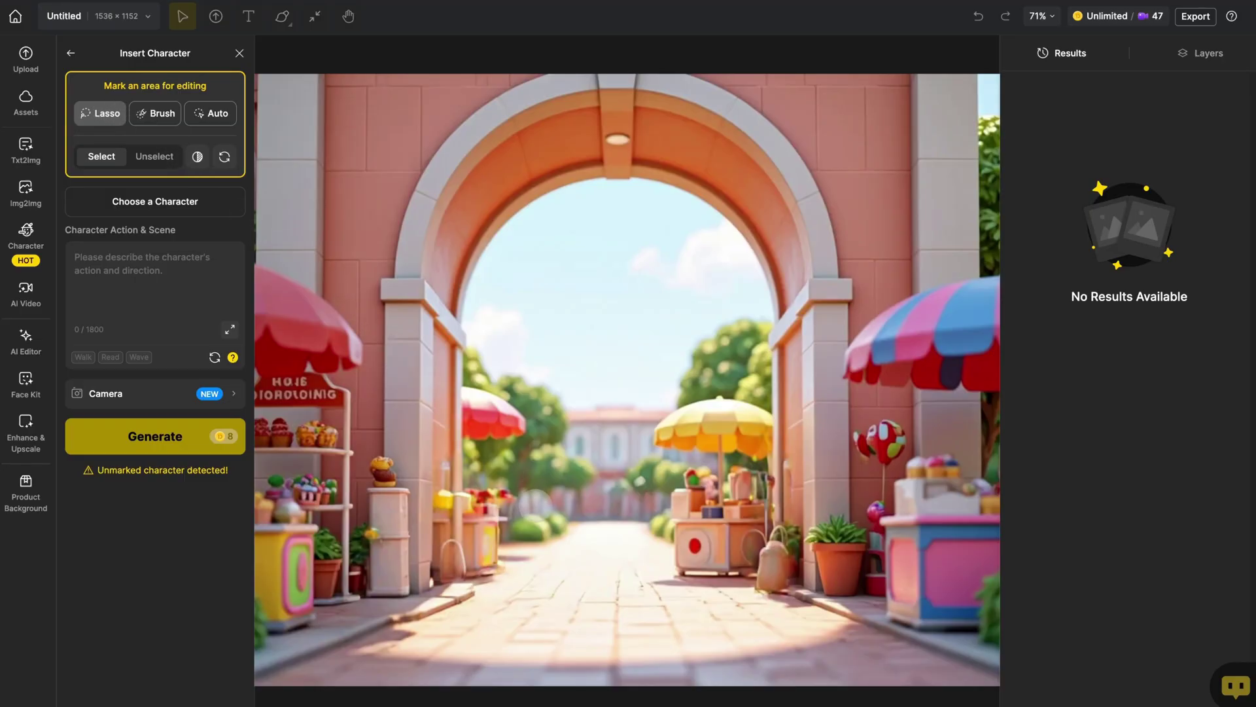
mouse_move(534, 496)
mouse_down()
mouse_move(684, 514)
mouse_move(644, 658)
mouse_move(531, 503)
mouse_up()
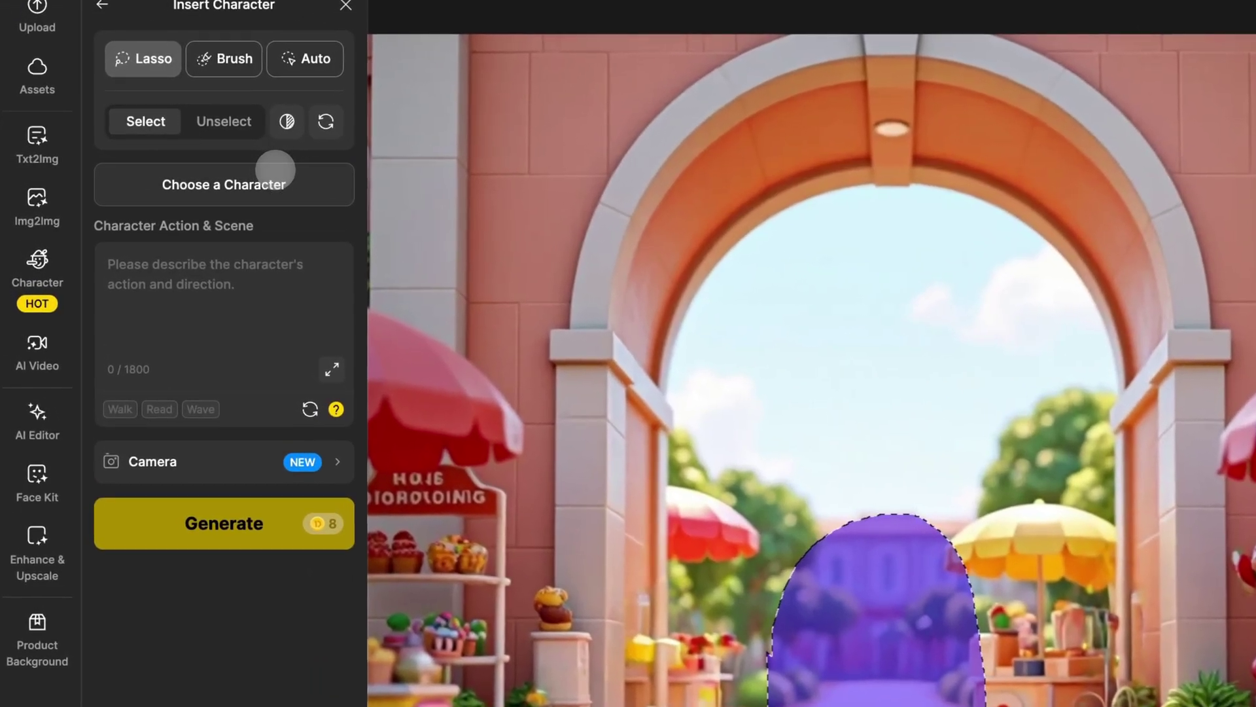
- Load Laap girl from the character library and set the action to 'Laap girl is running'
click(276, 169)
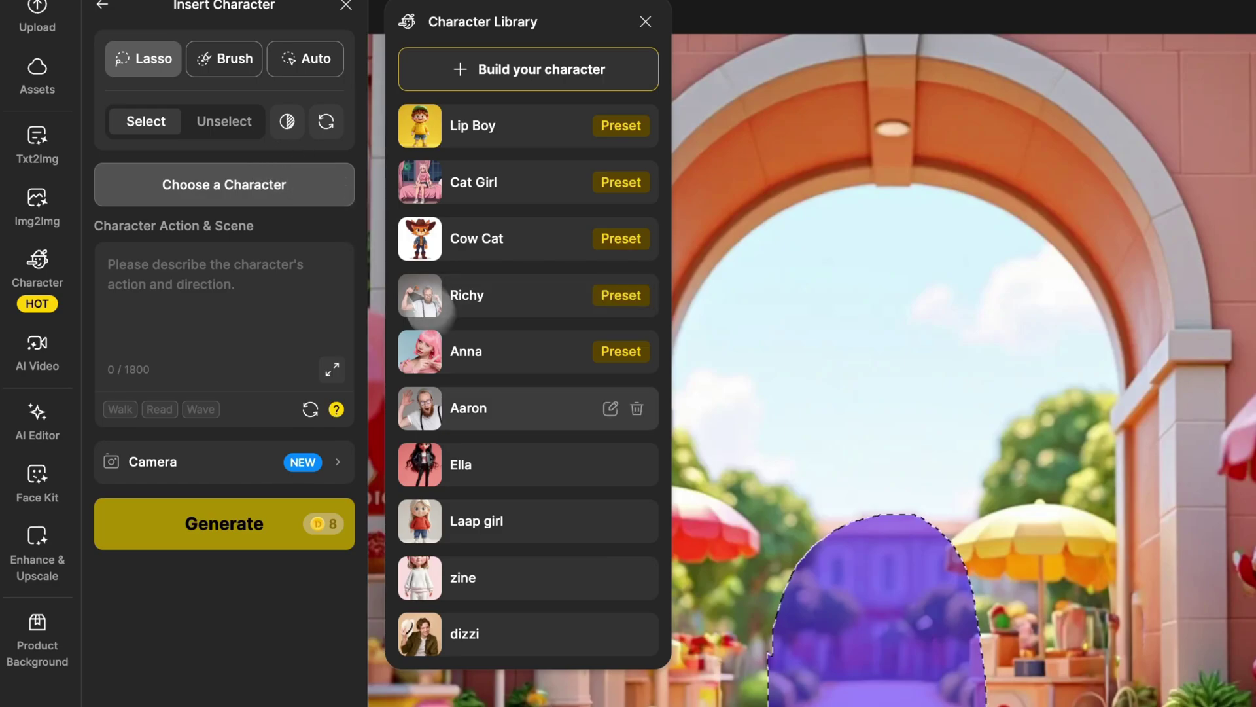
click(506, 517)
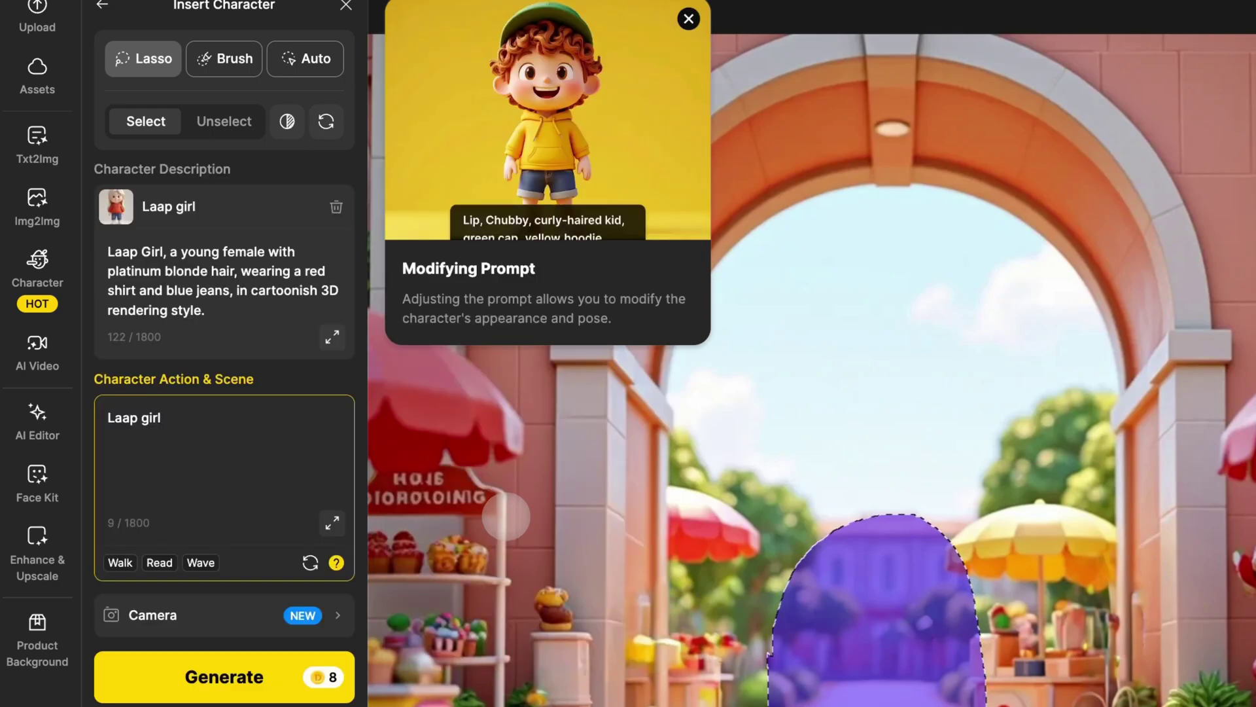
click(169, 249)
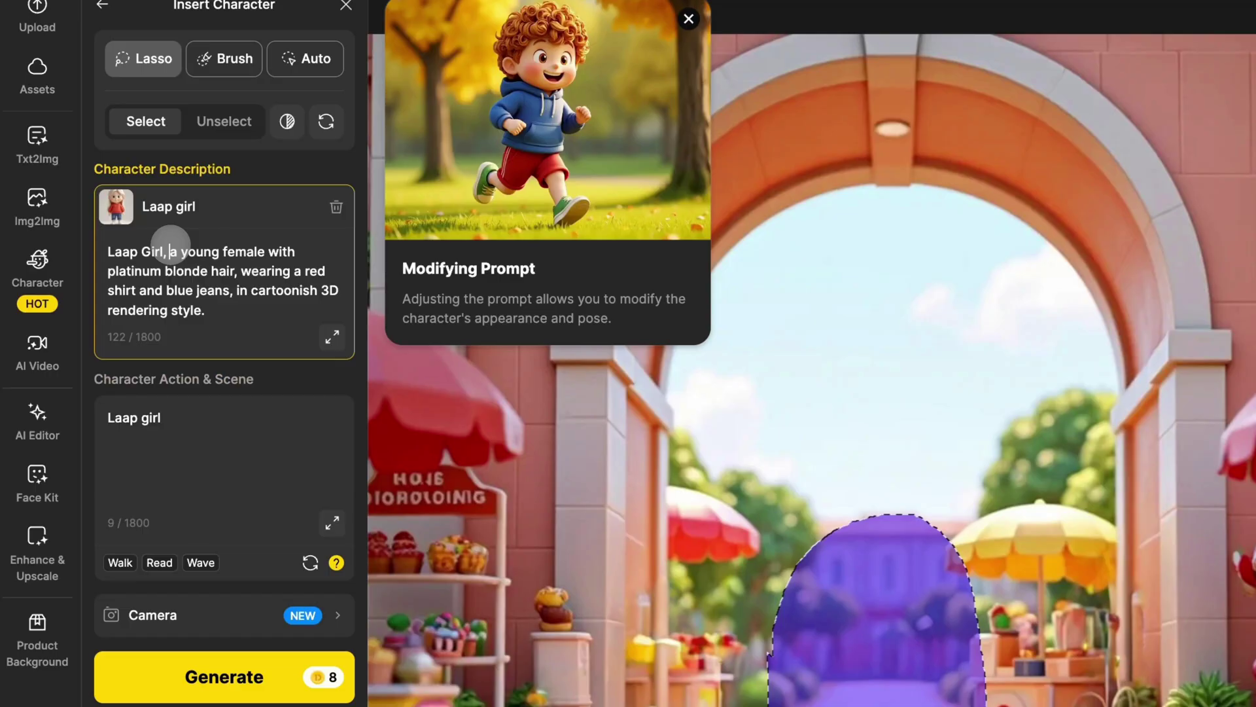
drag(170, 249, 233, 291)
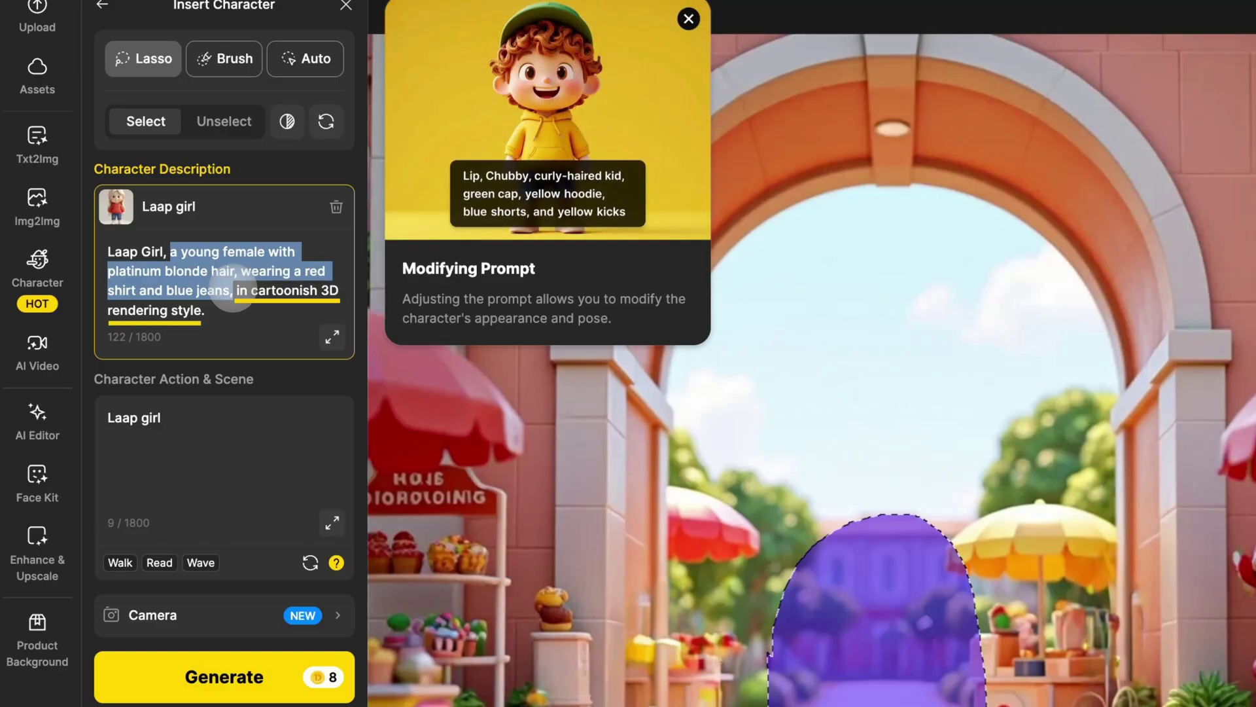
click(233, 292)
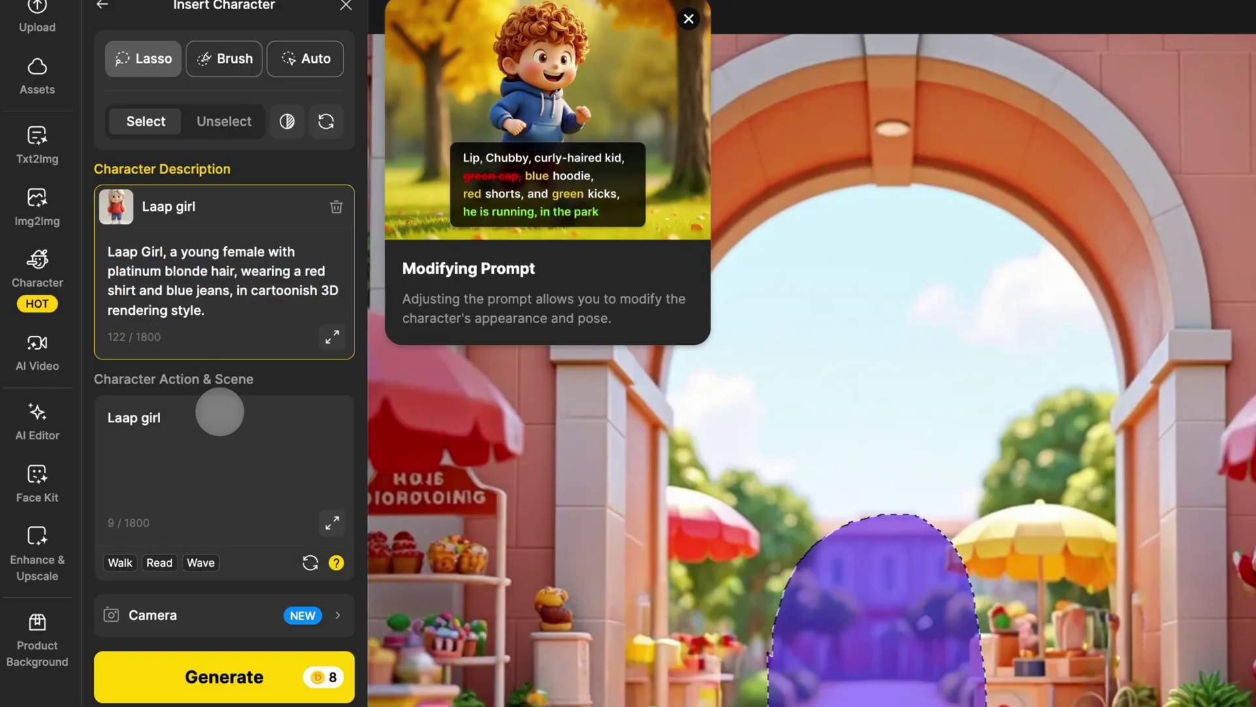
click(220, 414)
text(is running)
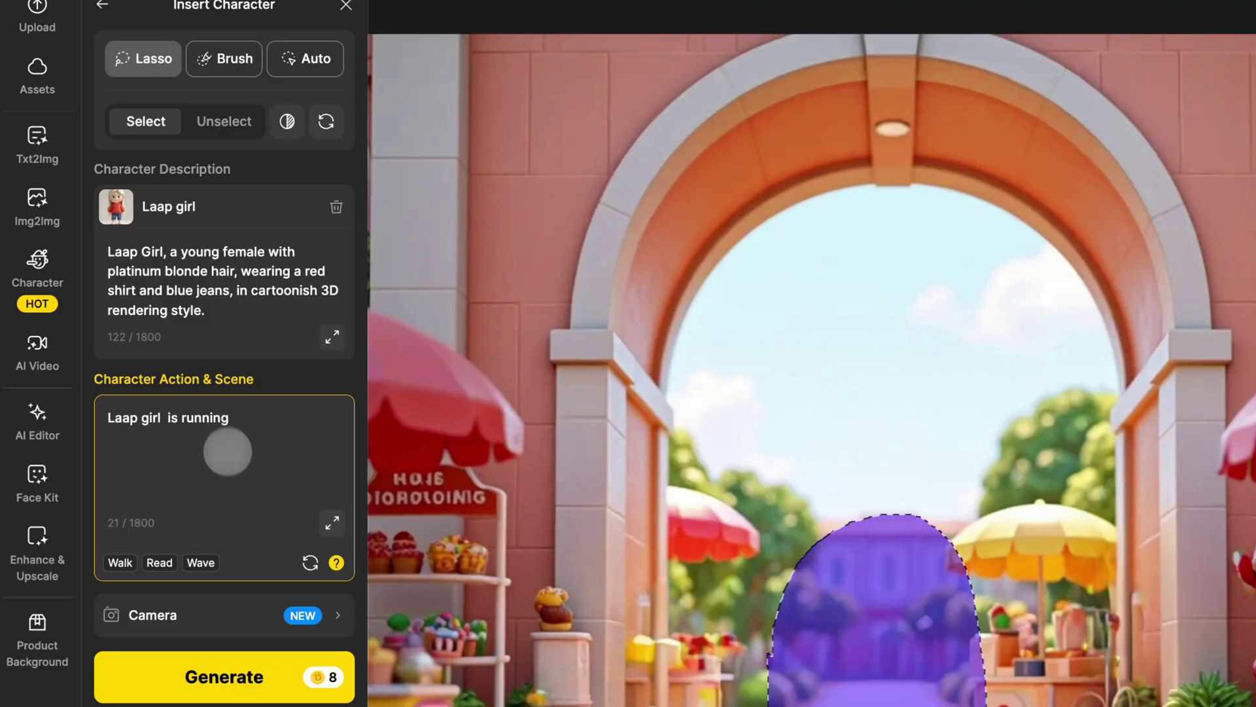
- Show the Camera settings, leaving Character Direction and Camera Shot on Auto
click(237, 523)
click(247, 611)
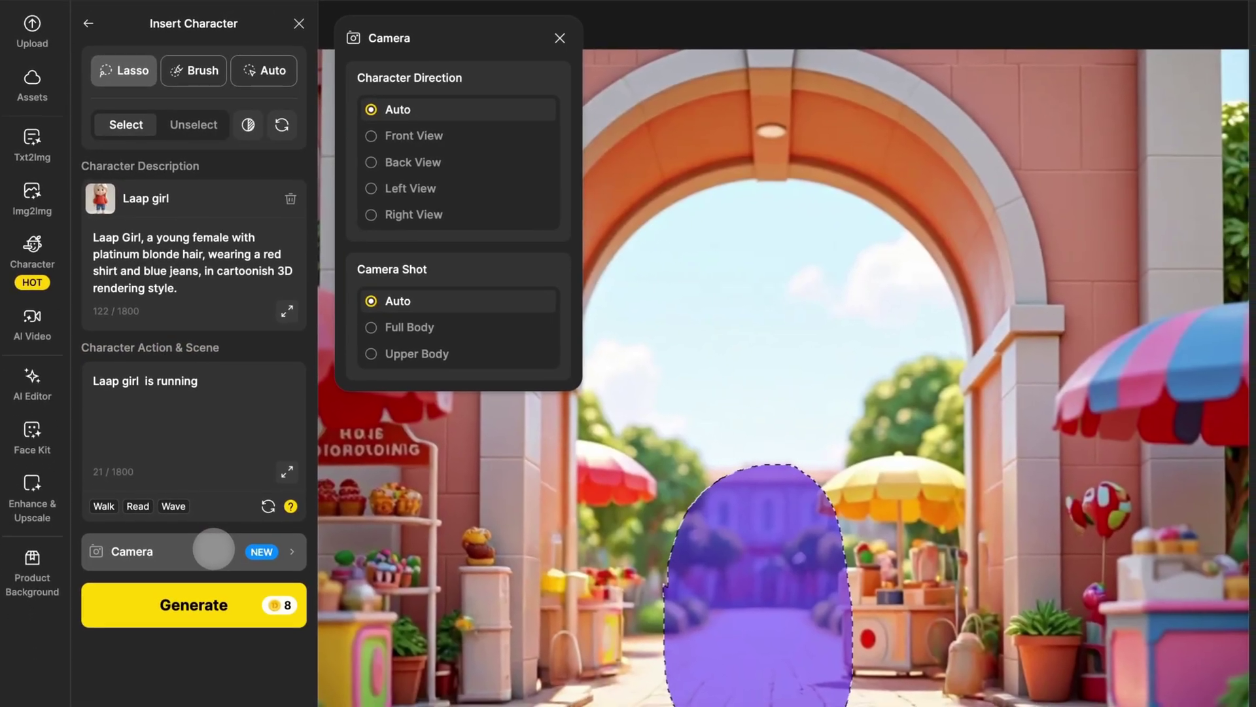
mouse_move(356, 196)
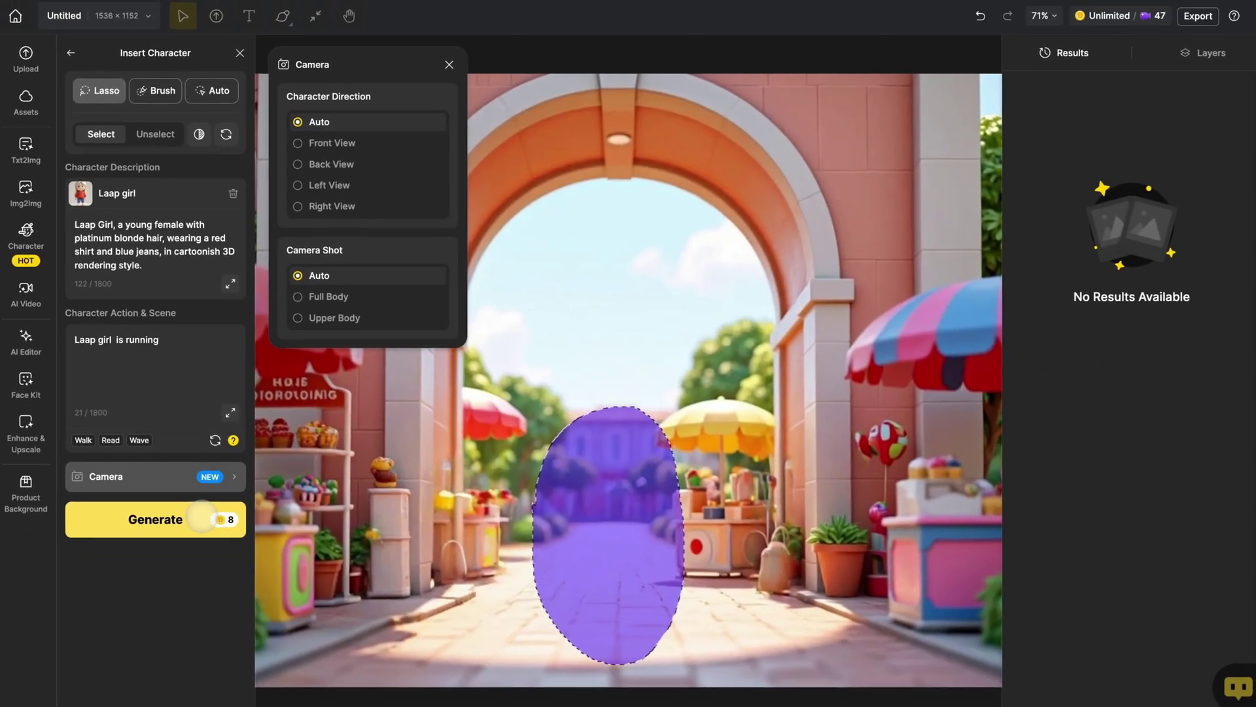
- Generate four running Laap girl results and compare one with the original archway photo
click(208, 524)
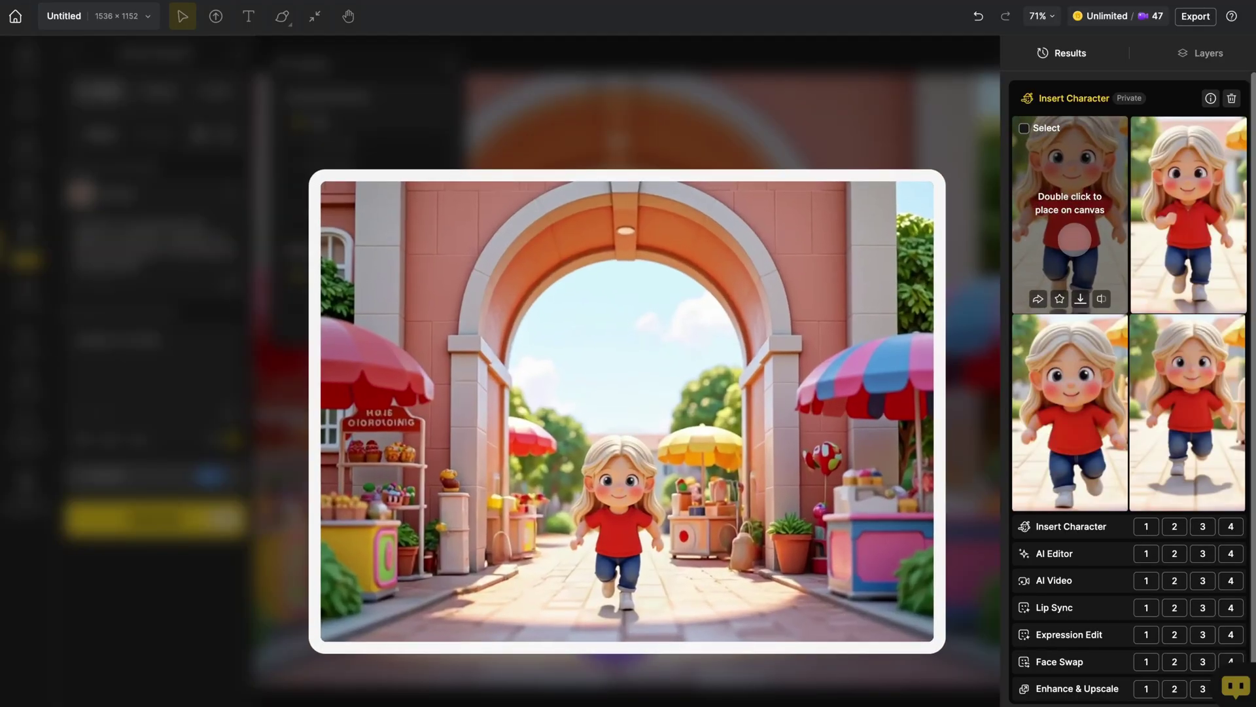
click(1100, 299)
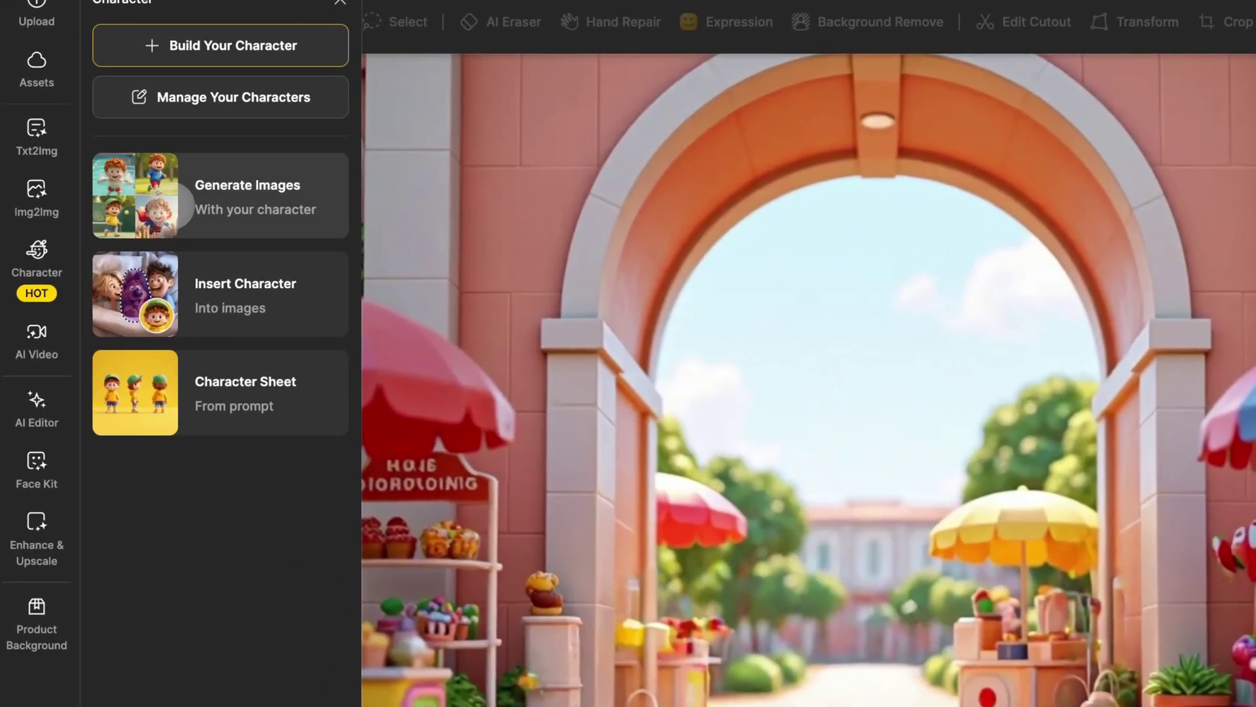
- Generate Lip Boy chasing butterflies with a girl in a sunny field from a pasted scene description
click(172, 207)
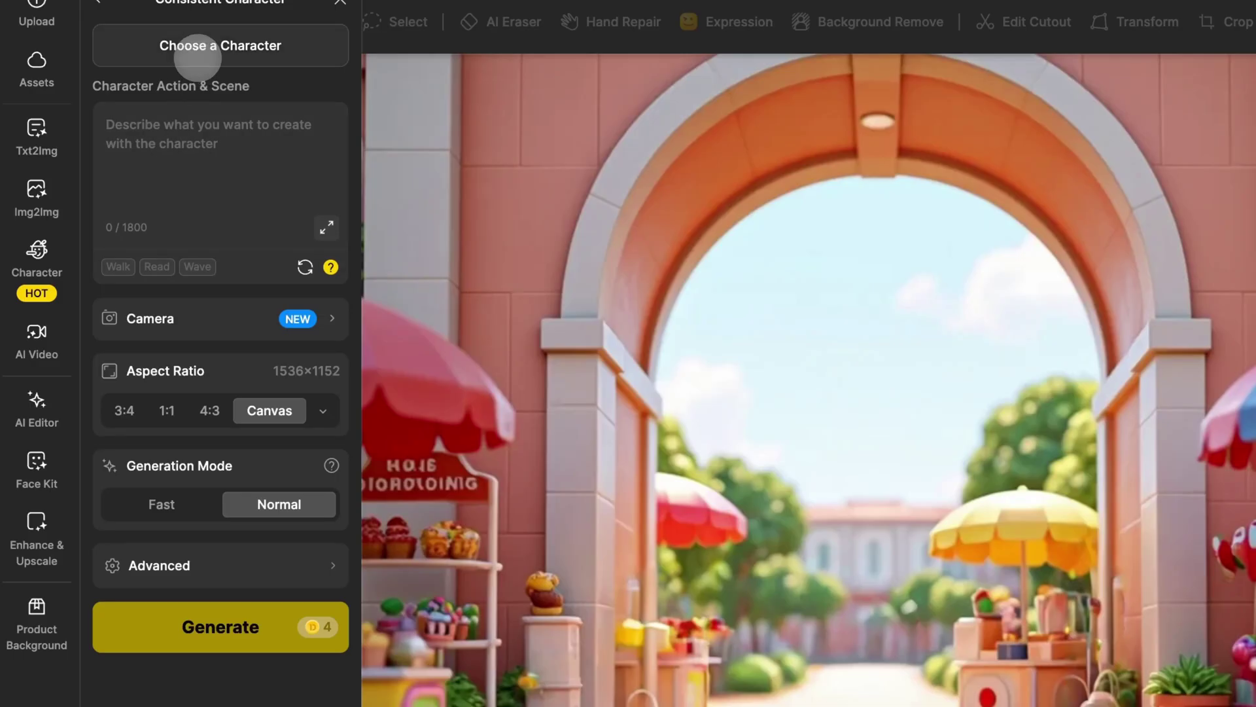
click(197, 57)
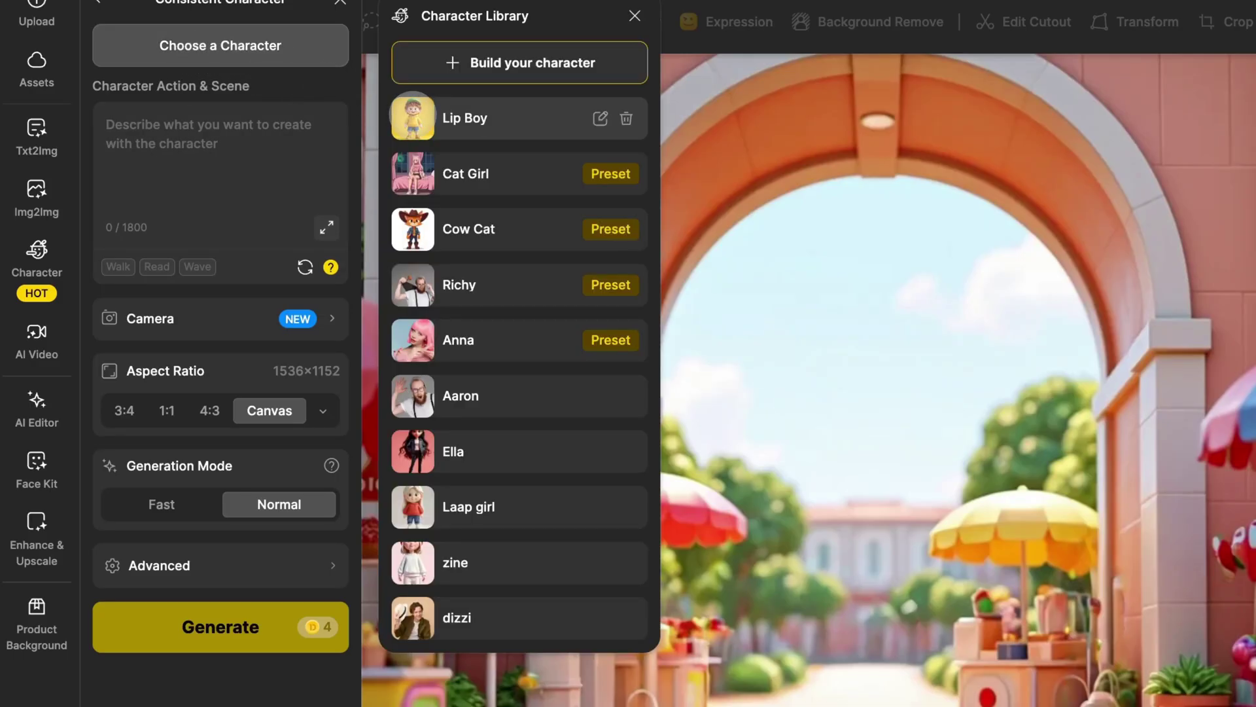
click(412, 116)
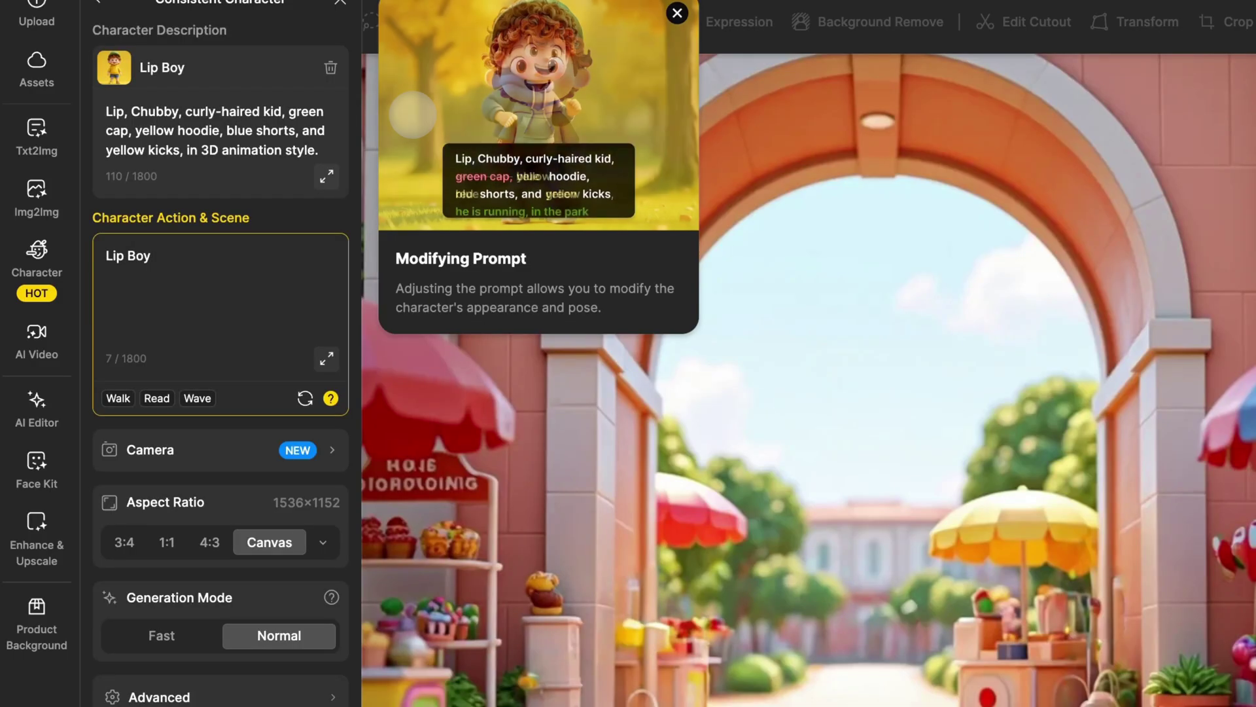
click(240, 249)
text(and a girl are chasing butterflies in a wide field. They are both laughing, with Lip Boy running on the left, trying to catch a butterfly with a net, and the girl following closely on the right, wearing a white dress. The field is surrounded by hills and wildflowers, and the sun is shining brightly.)
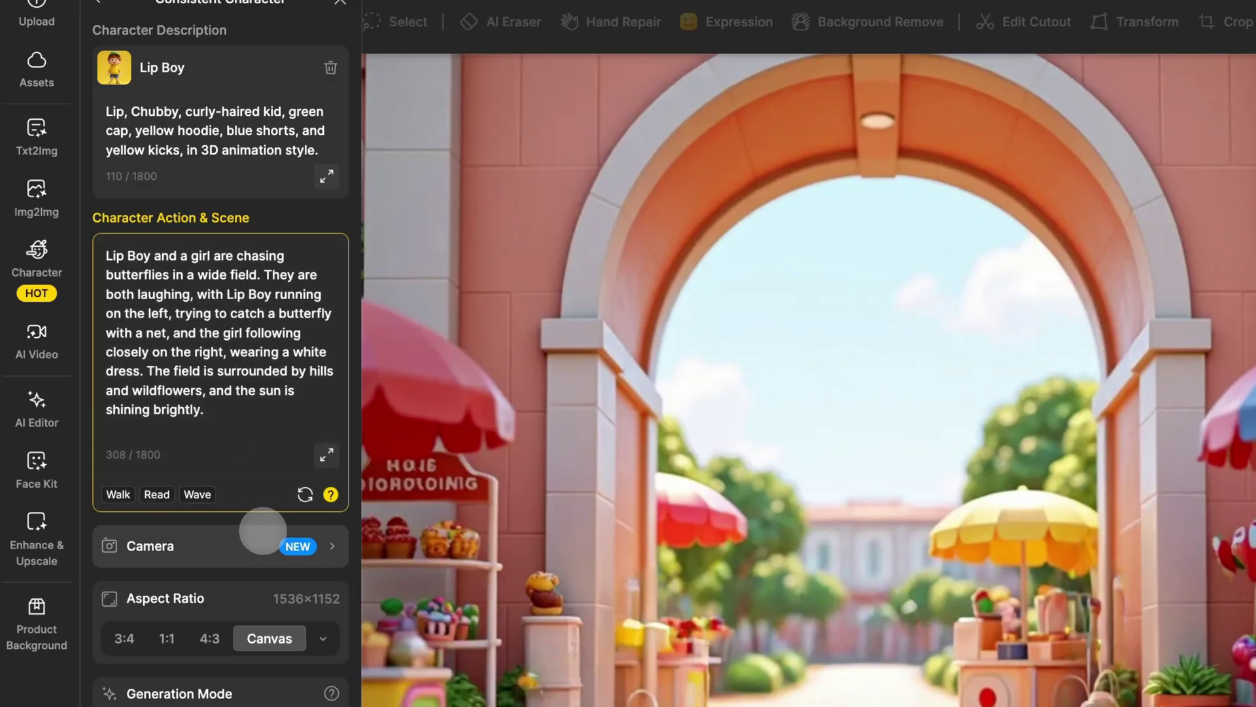
click(263, 535)
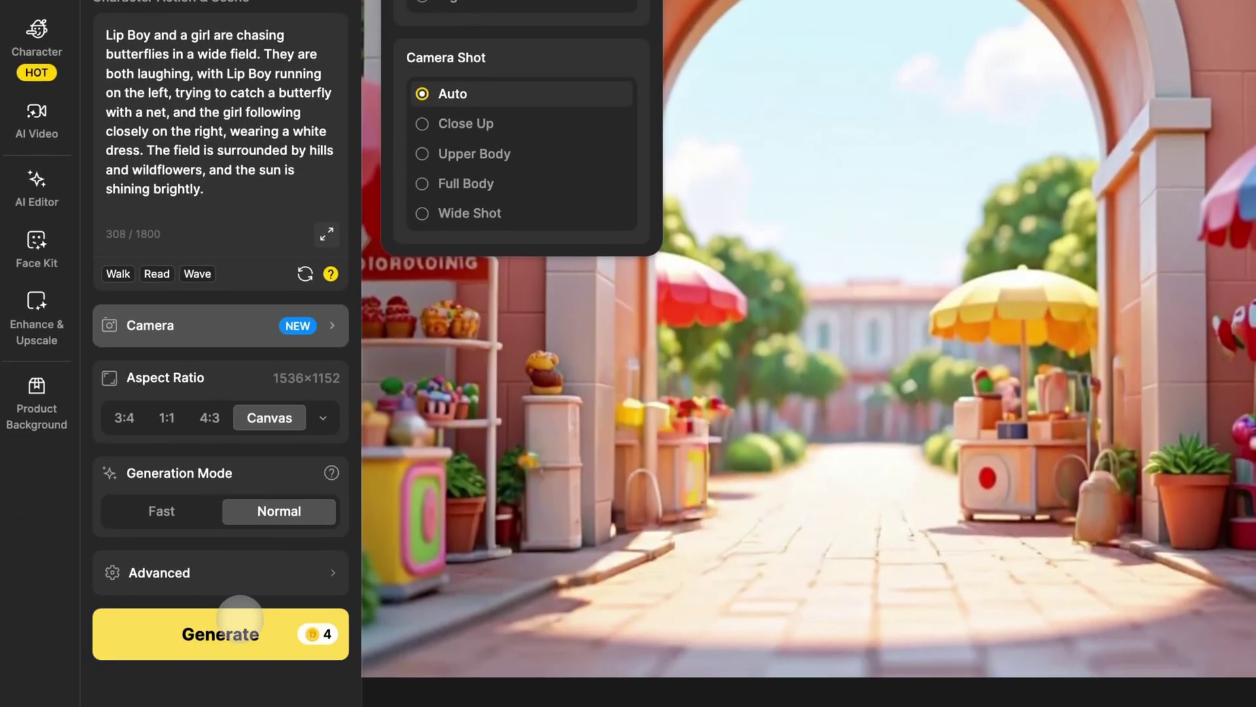
click(240, 618)
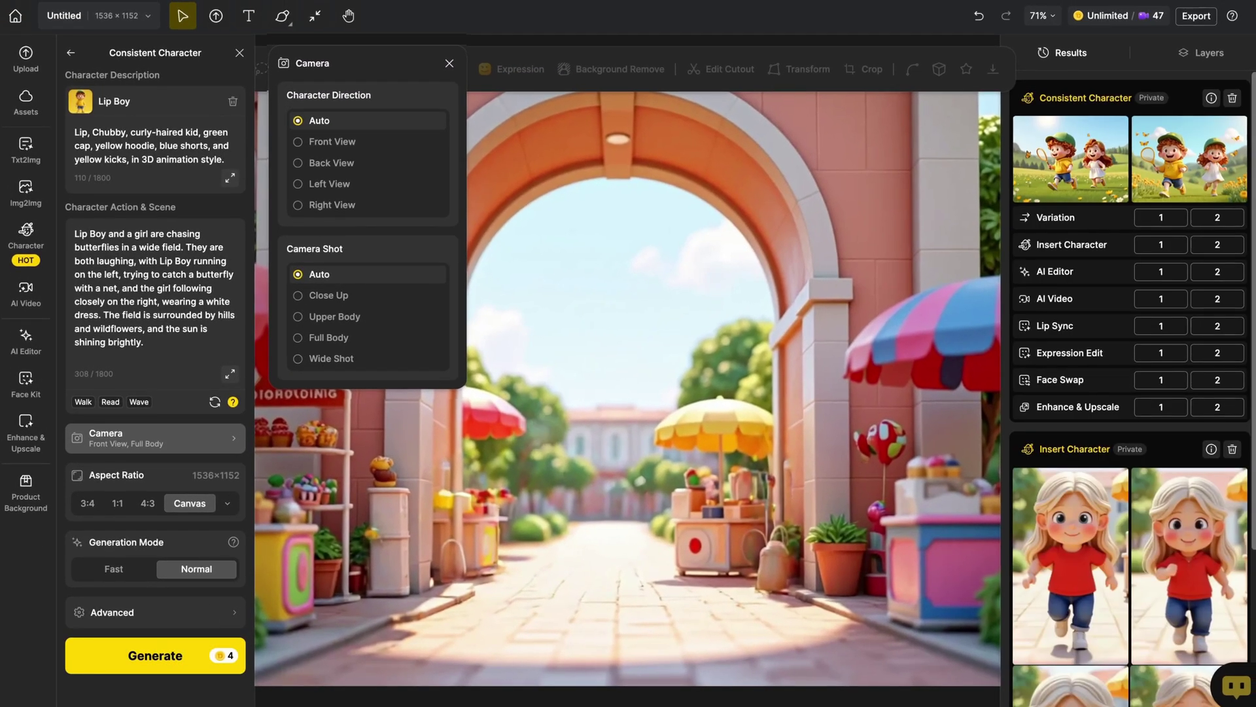
- Preview the meadow result and send image 1 to Insert Character on the canvas
click(1055, 190)
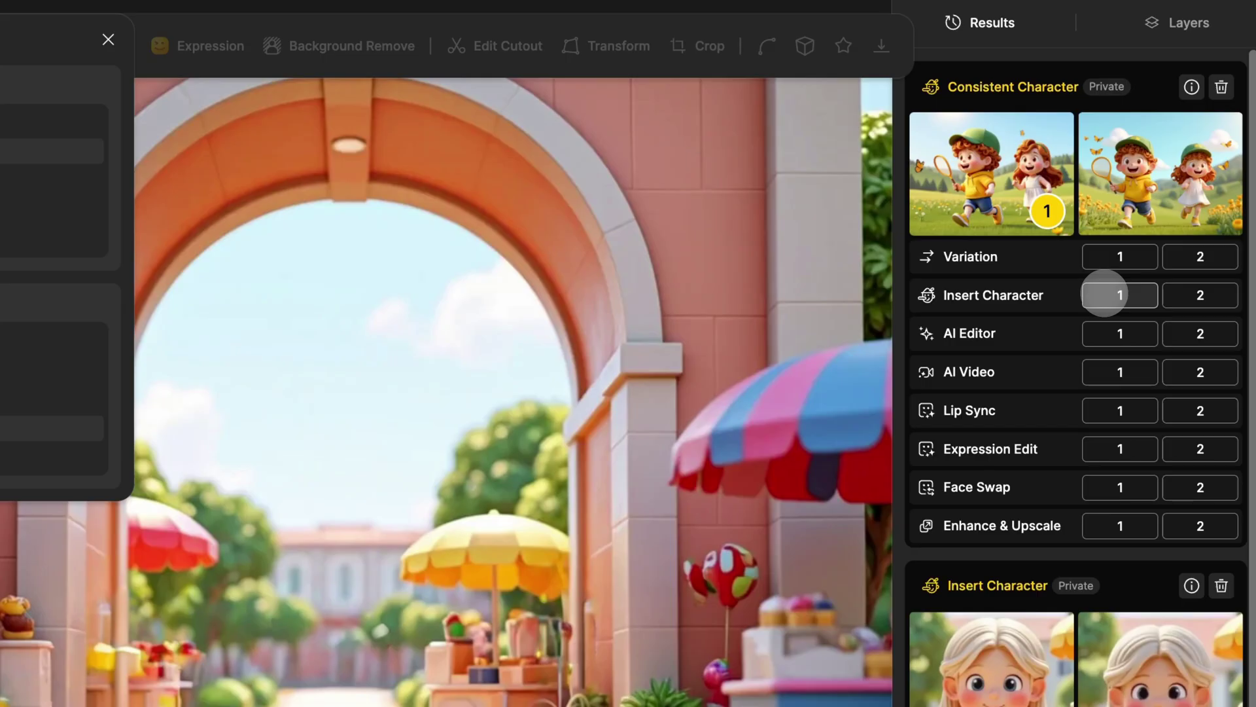
click(1104, 294)
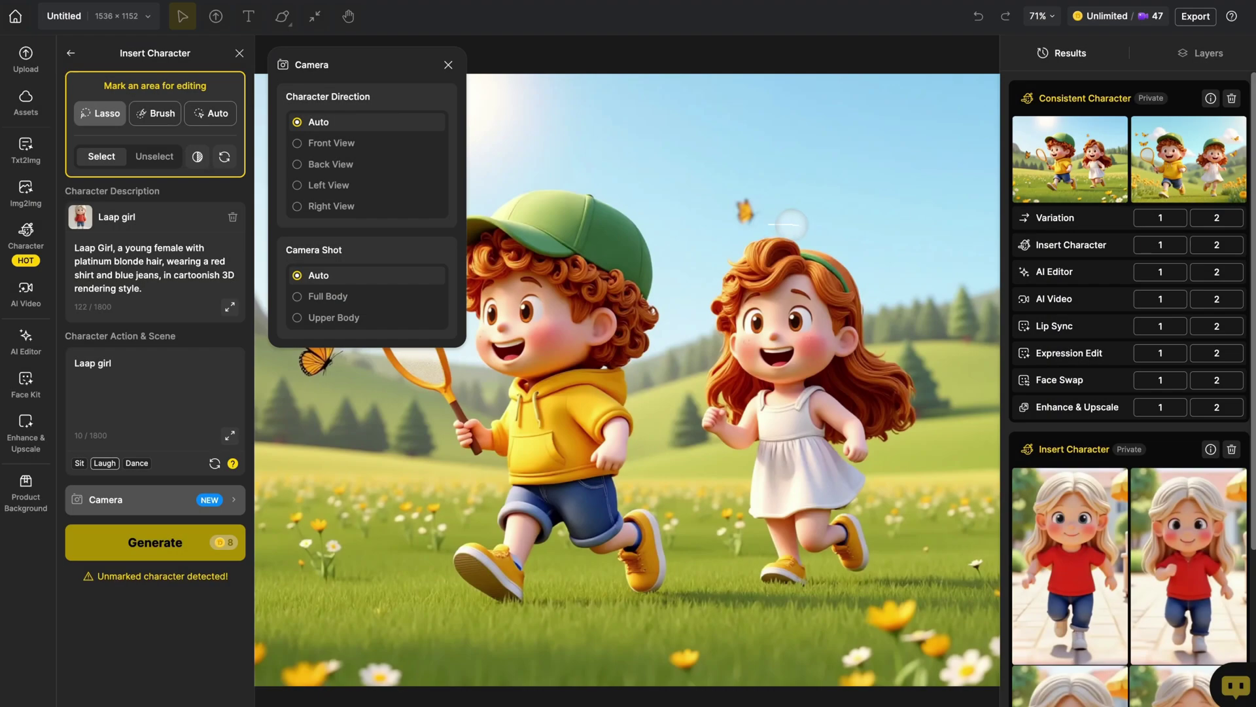
- Outline the red-haired girl on the right and set Laap girl's action to 'is smiling'
mouse_move(902, 317)
mouse_down()
mouse_move(915, 428)
mouse_move(844, 425)
mouse_move(801, 387)
mouse_move(755, 387)
mouse_move(729, 422)
mouse_move(703, 340)
mouse_move(788, 225)
mouse_up()
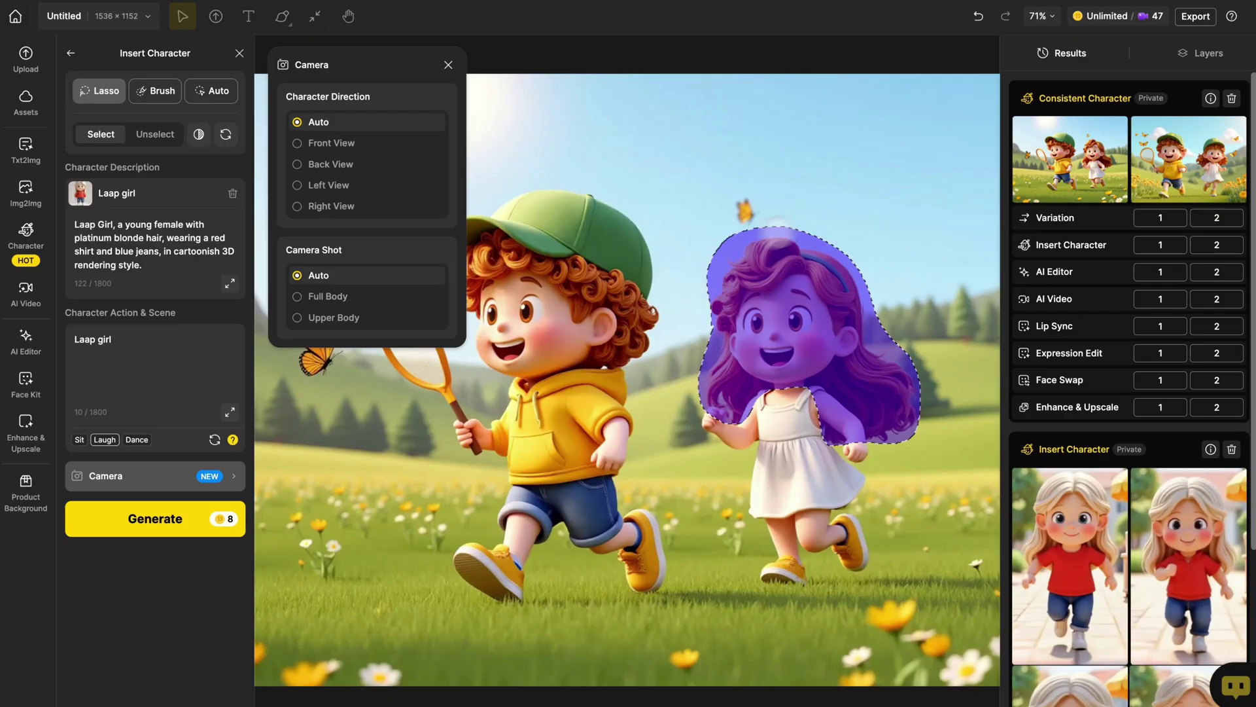
click(139, 378)
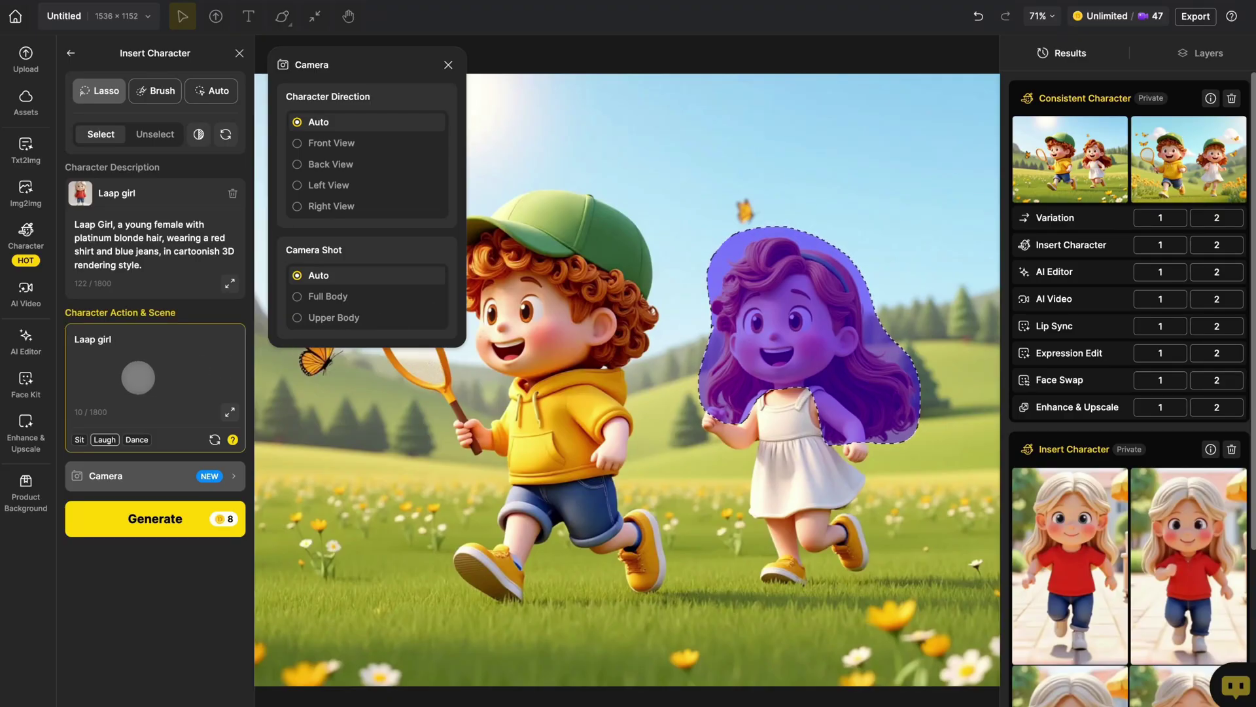
text(is smiling)
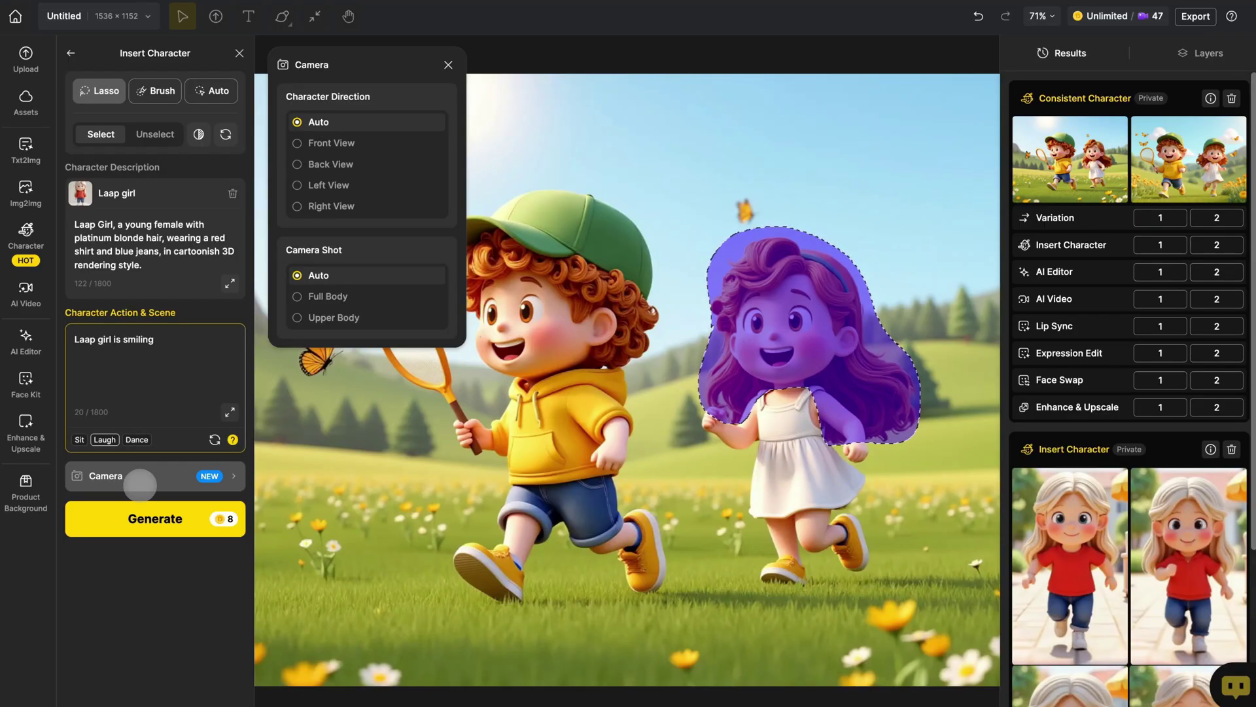
- Generate front-view Laap girl results and compare one against the original girl
click(301, 141)
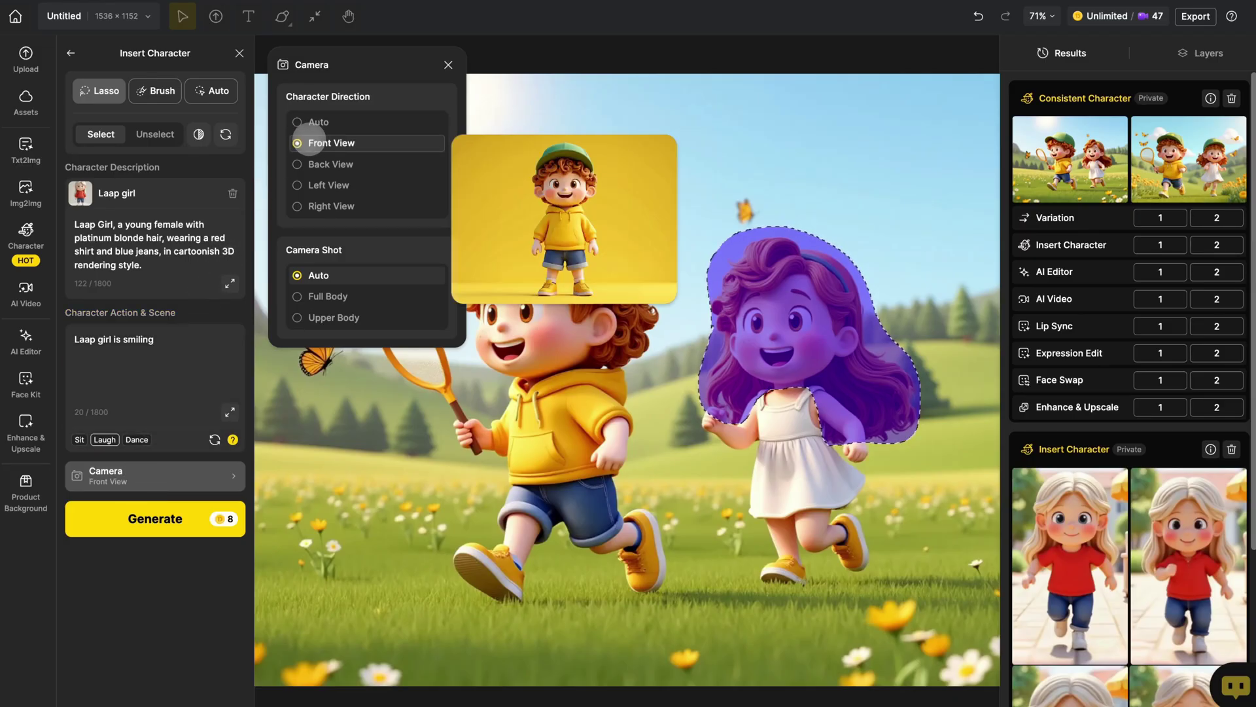
click(154, 517)
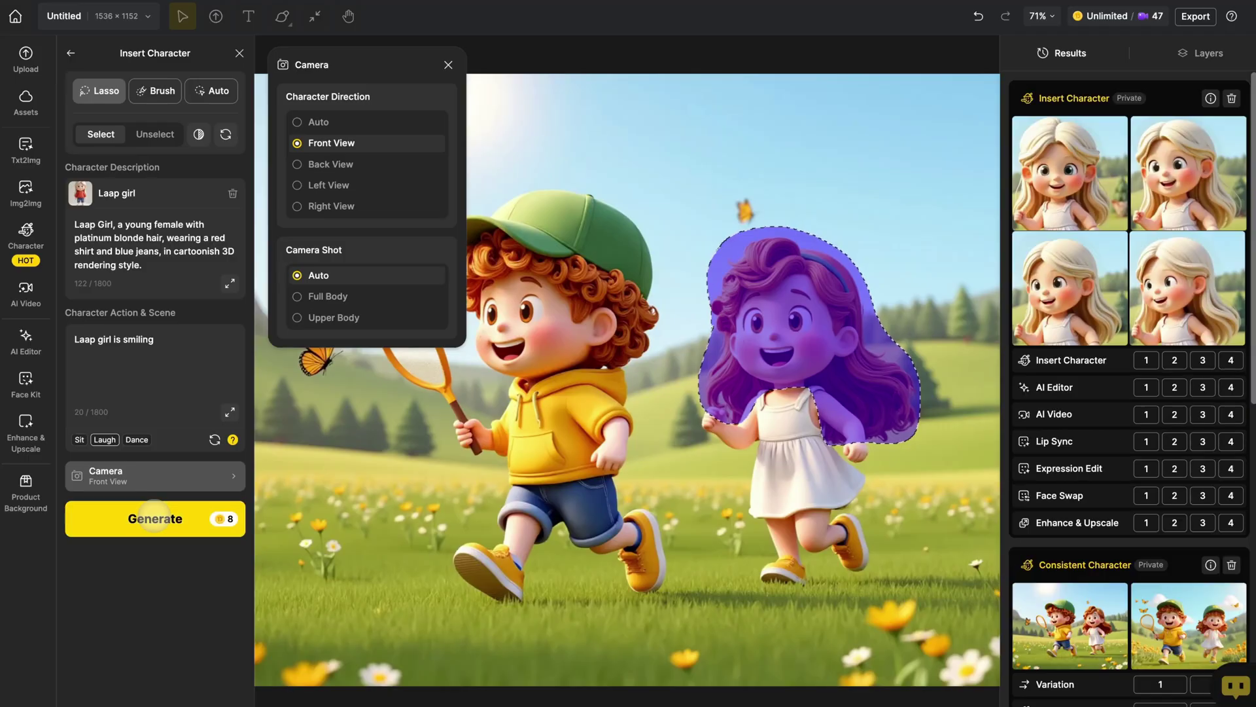
mouse_move(1054, 288)
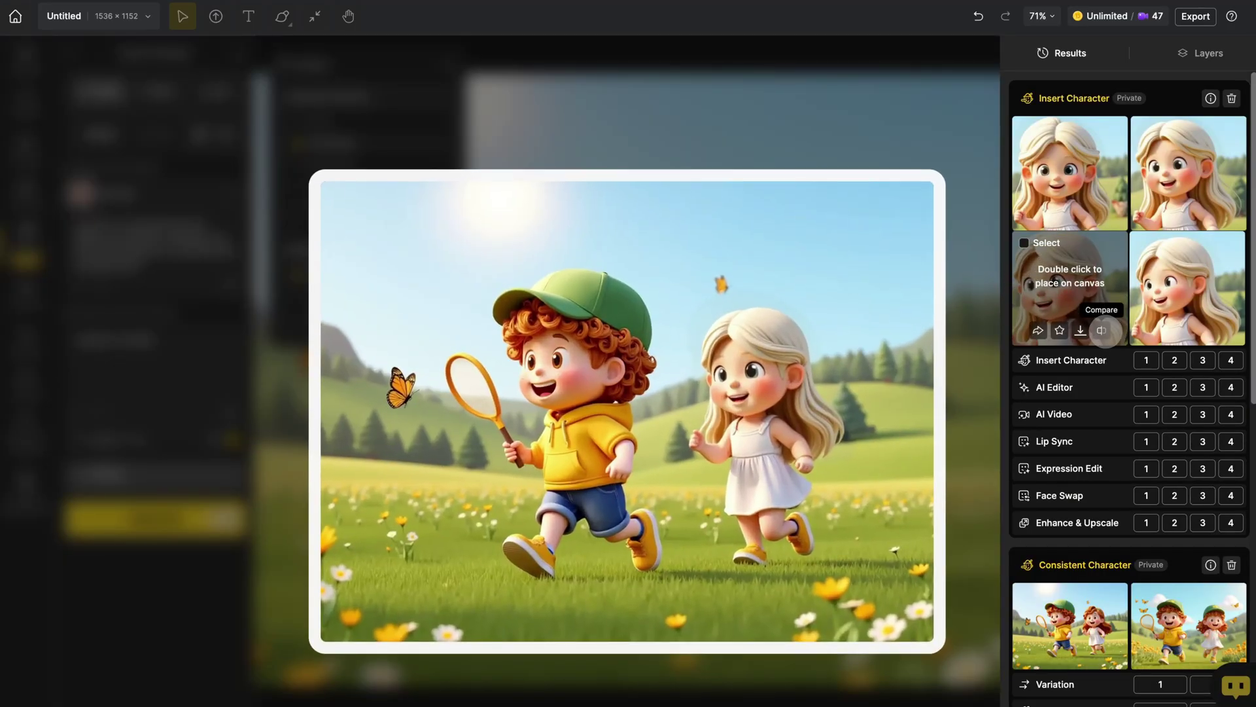
click(1102, 330)
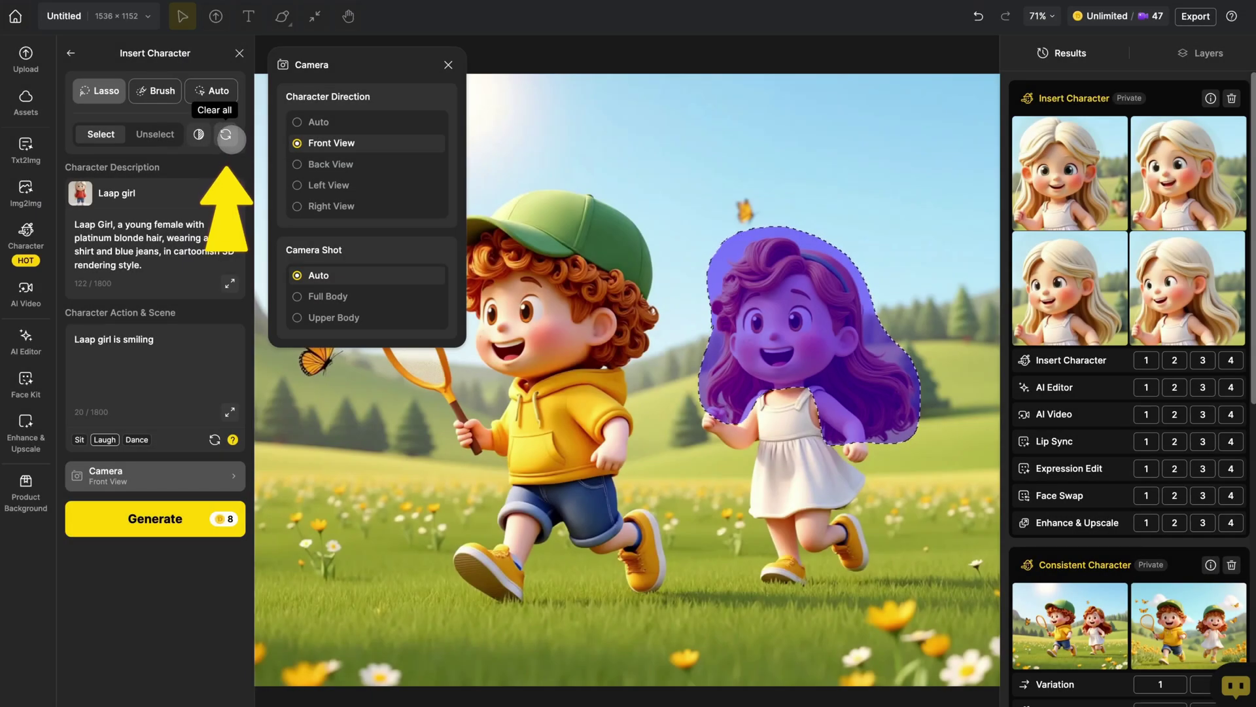
- Re-mask the red-haired girl, swap her clothing to a floral dress, and change the action to running
click(226, 135)
mouse_move(707, 343)
mouse_down()
mouse_move(714, 306)
mouse_move(877, 255)
mouse_move(926, 527)
mouse_move(683, 451)
mouse_move(706, 334)
mouse_up()
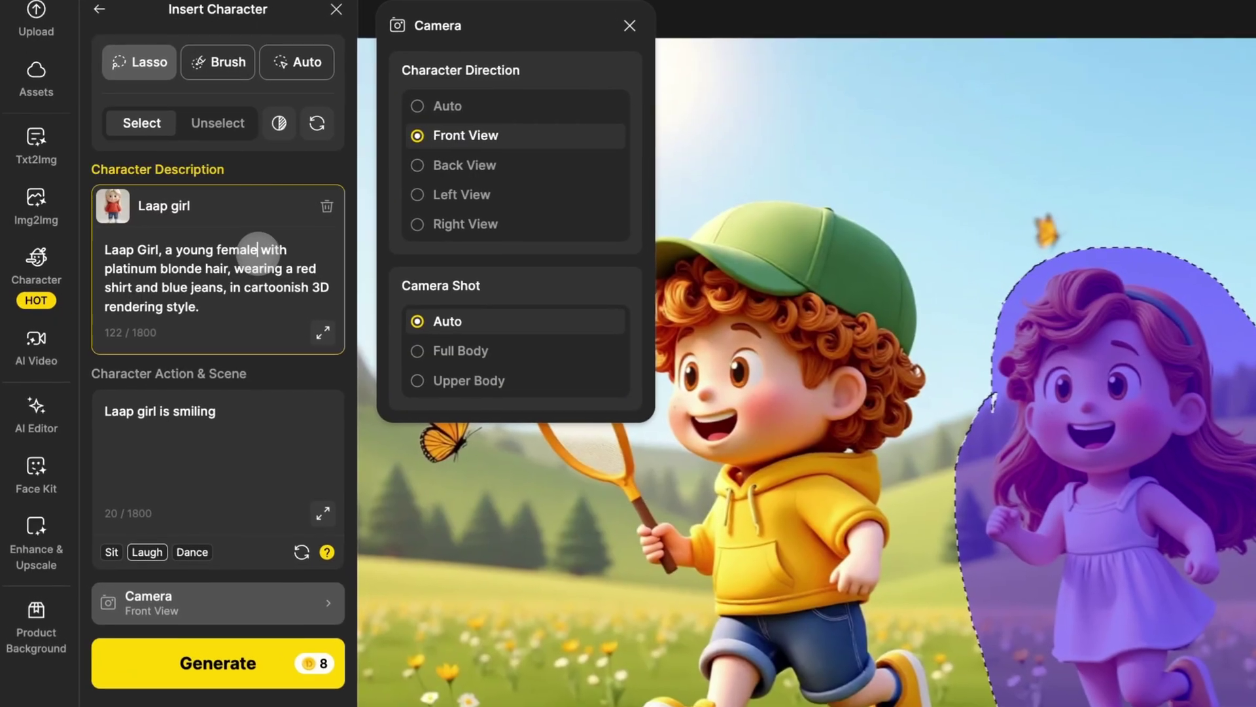
drag(186, 225, 161, 251)
text(with platinum blonde hair, wearing a floral dress,)
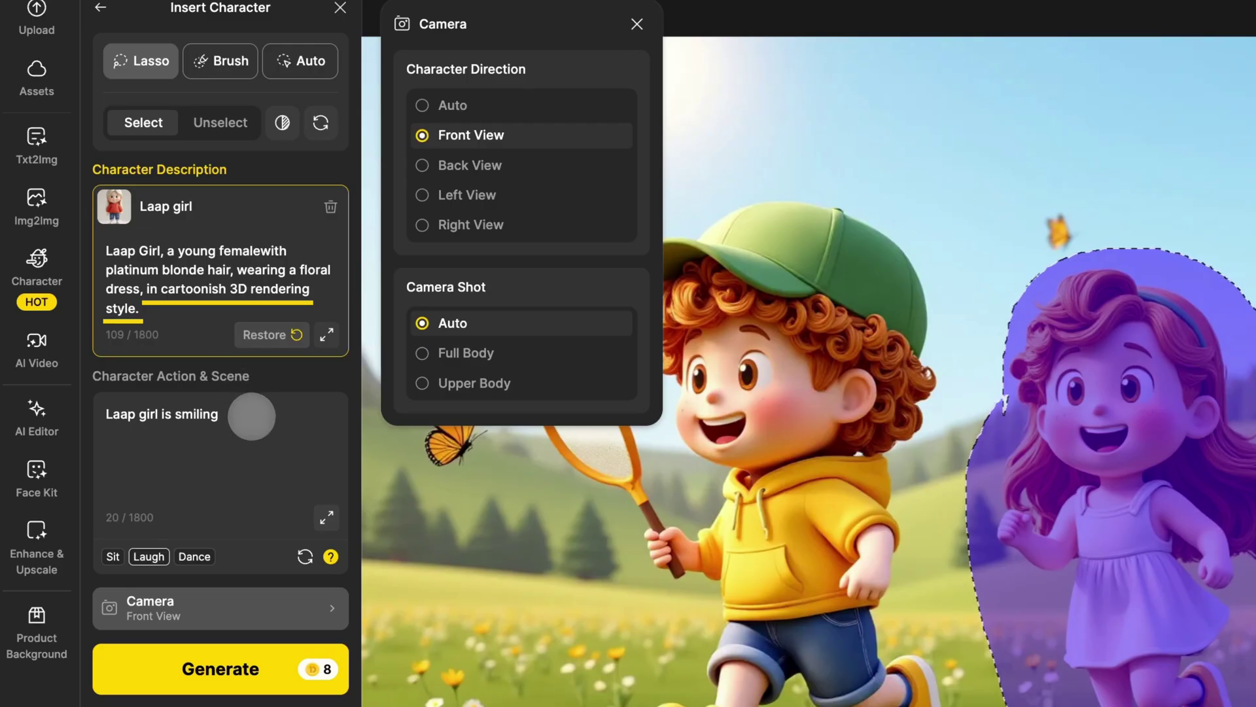
drag(249, 415, 180, 405)
text(running)
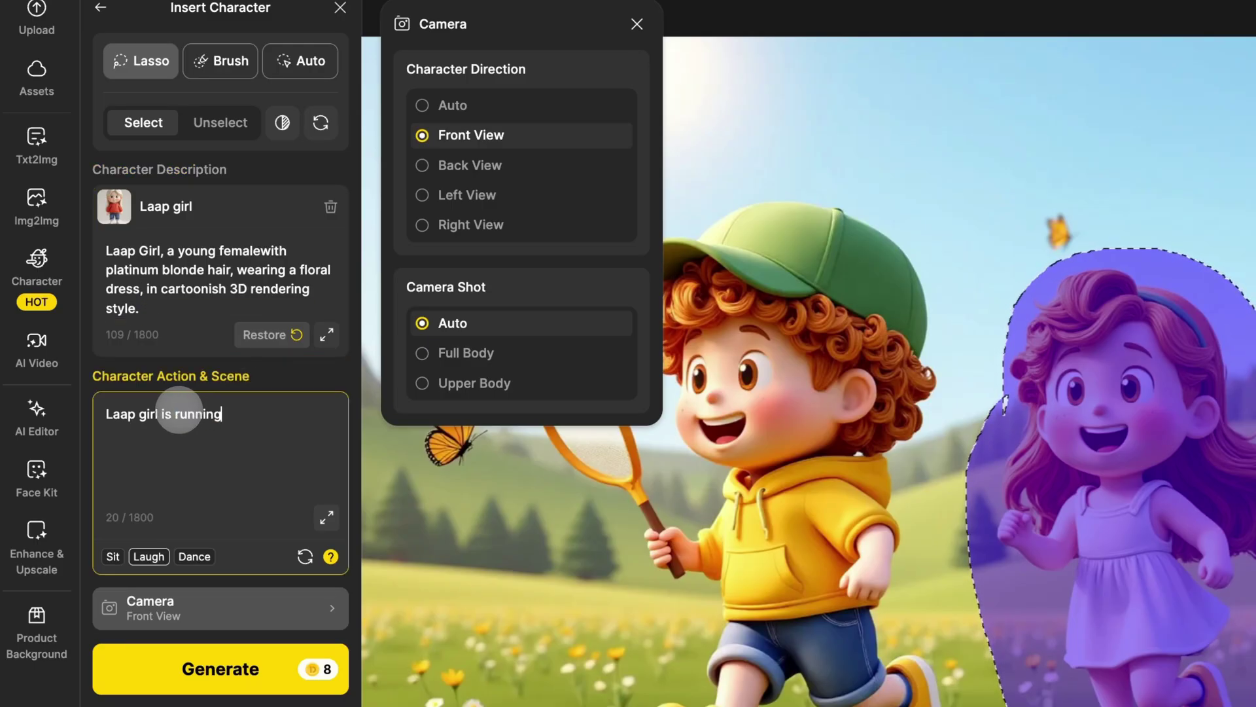
- Generate a full-body shot and toggle Compare between the result and the original girl
click(422, 352)
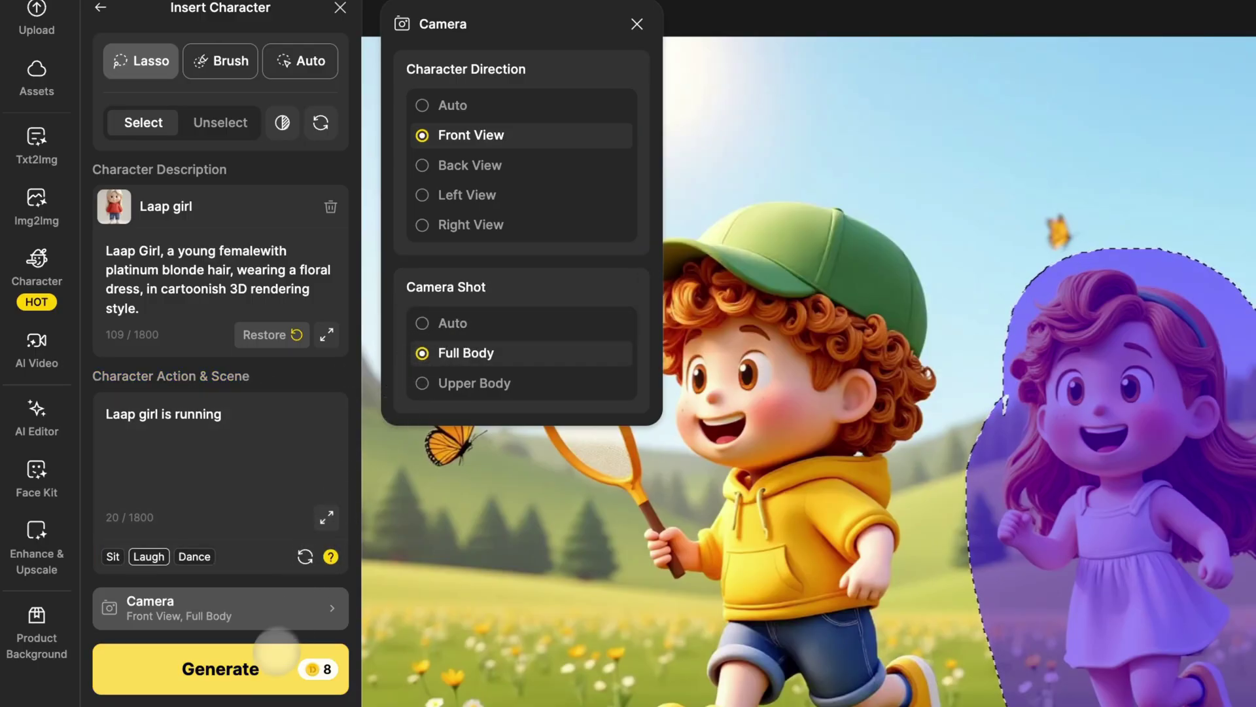
click(262, 674)
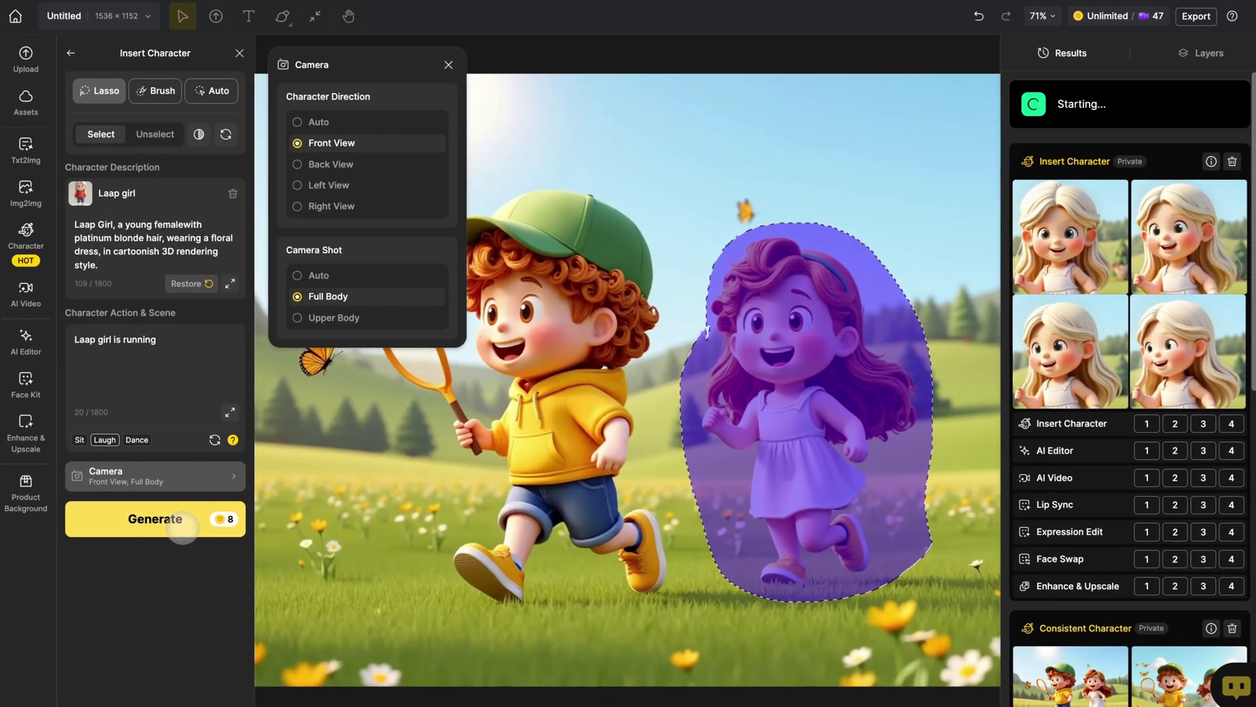
mouse_move(1067, 419)
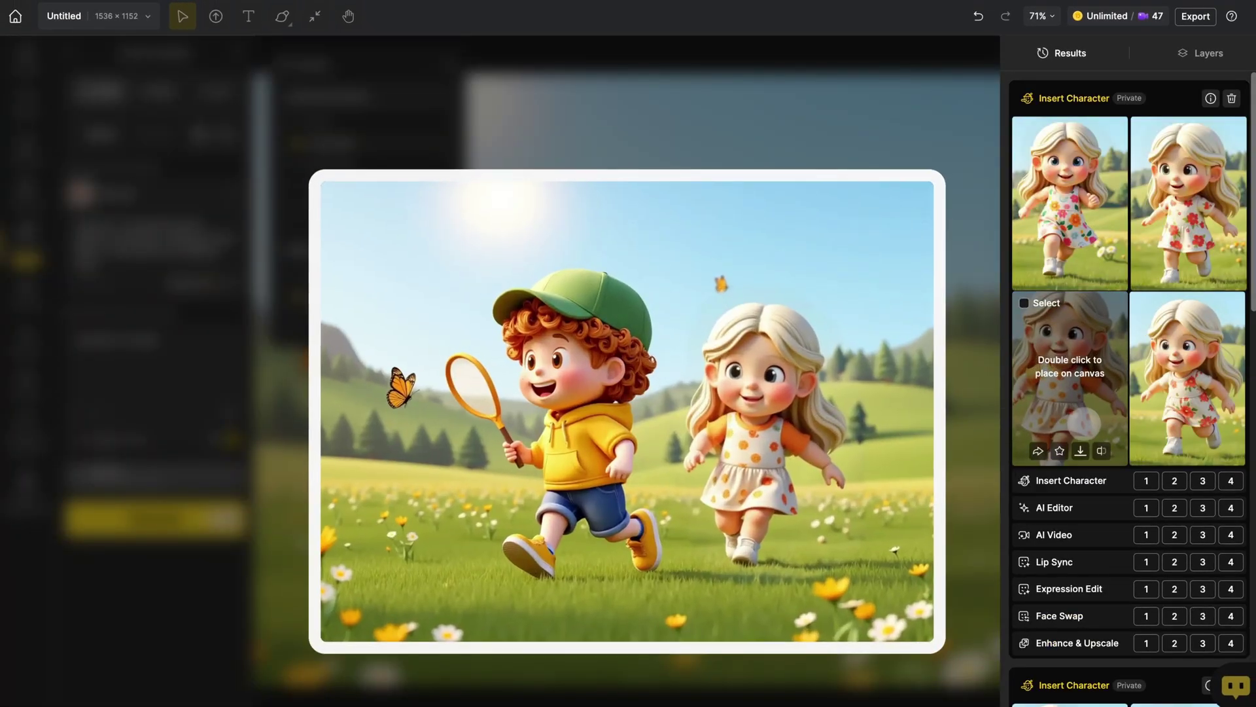
click(1101, 451)
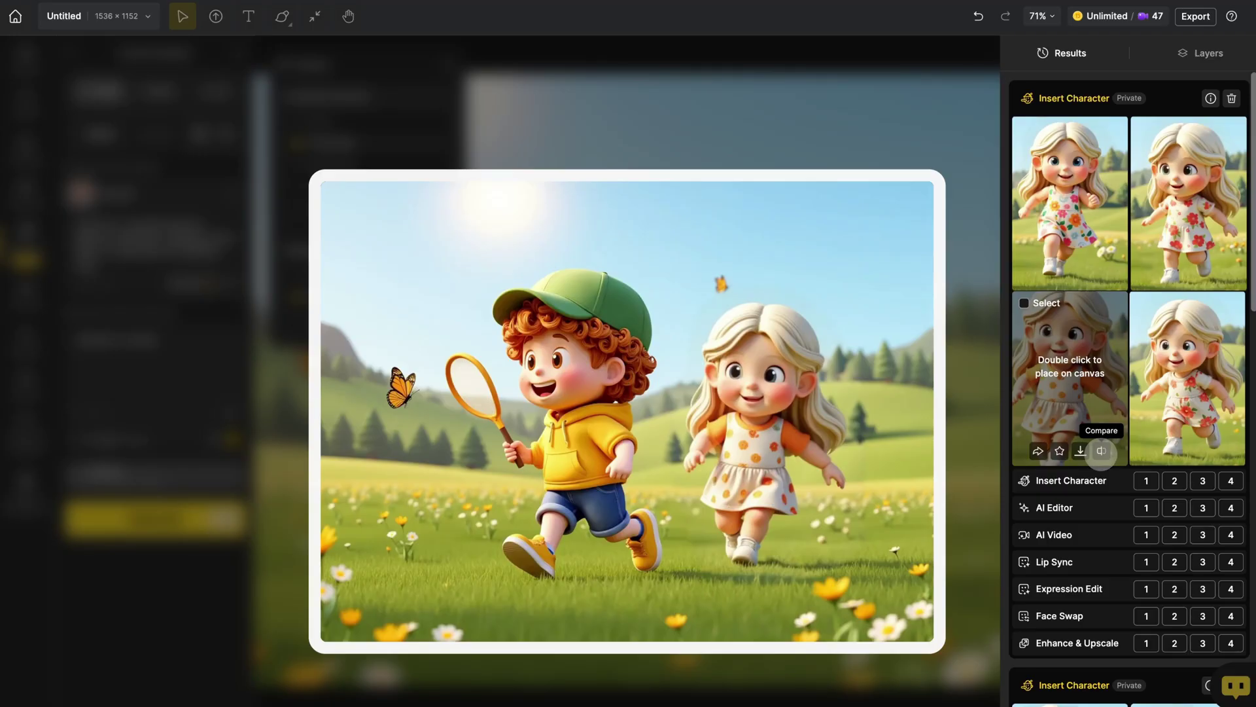
click(1101, 451)
click(1102, 451)
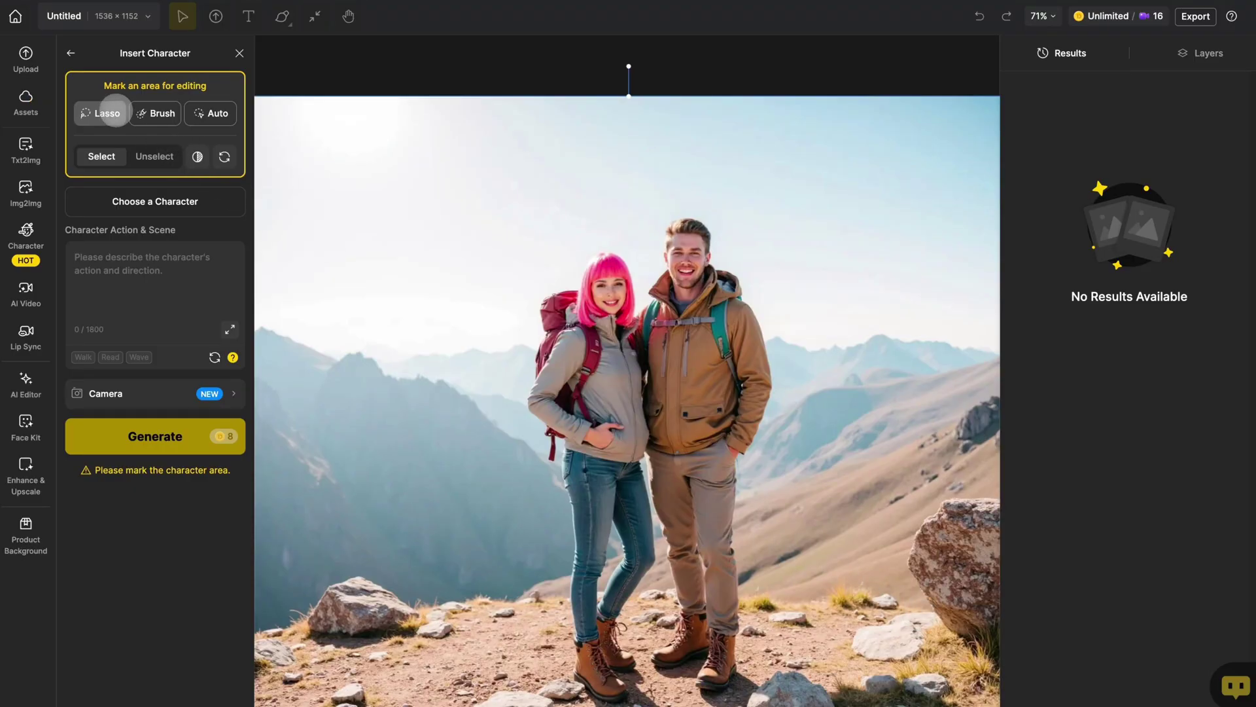
- Lasso an outline around the man on the right of the hiking couple
click(115, 111)
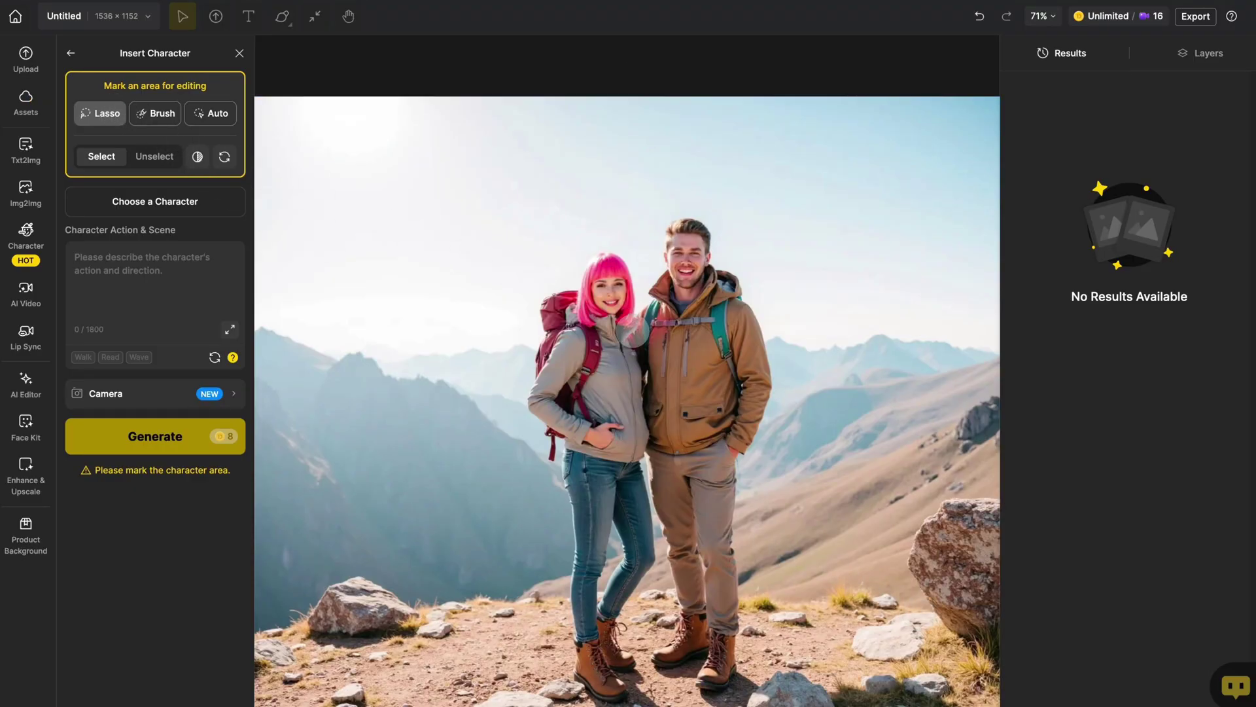
mouse_move(633, 332)
mouse_down()
mouse_move(667, 564)
mouse_move(650, 655)
mouse_move(703, 695)
mouse_move(746, 674)
mouse_move(761, 464)
mouse_move(780, 419)
mouse_move(763, 289)
mouse_move(684, 202)
mouse_move(635, 331)
mouse_up()
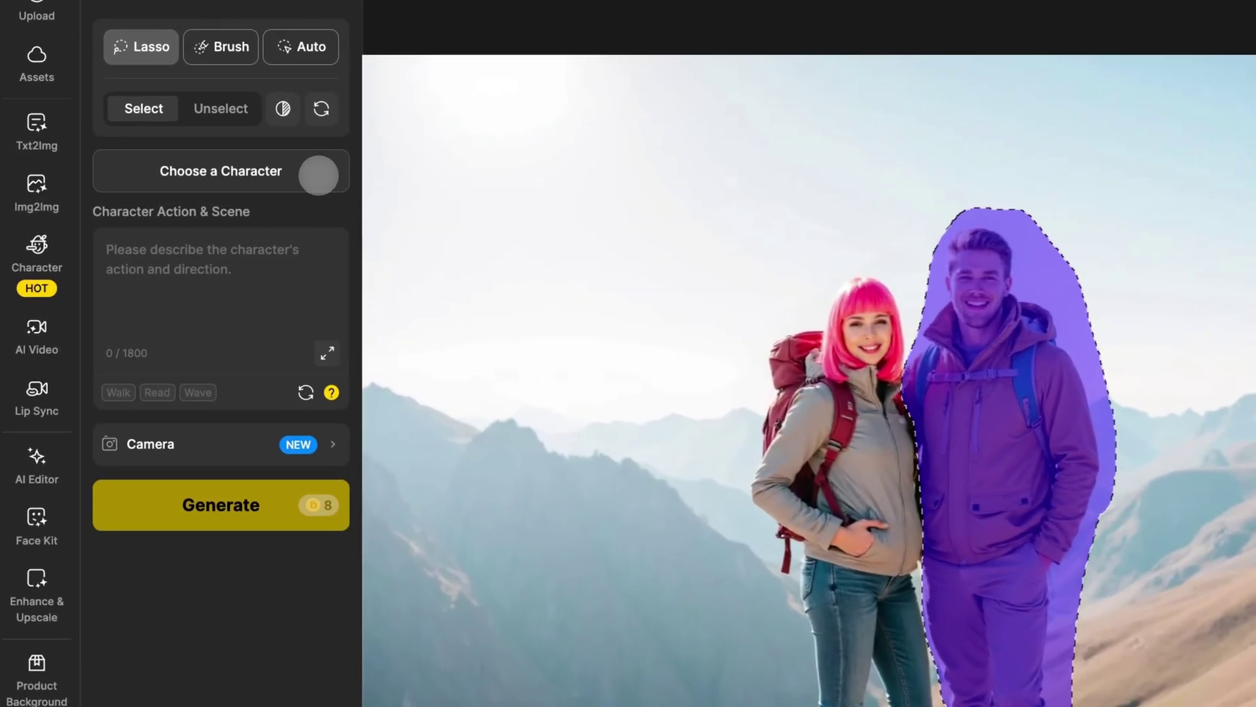
- Choose the trained character Richy and set his action to 'is standing'
click(319, 175)
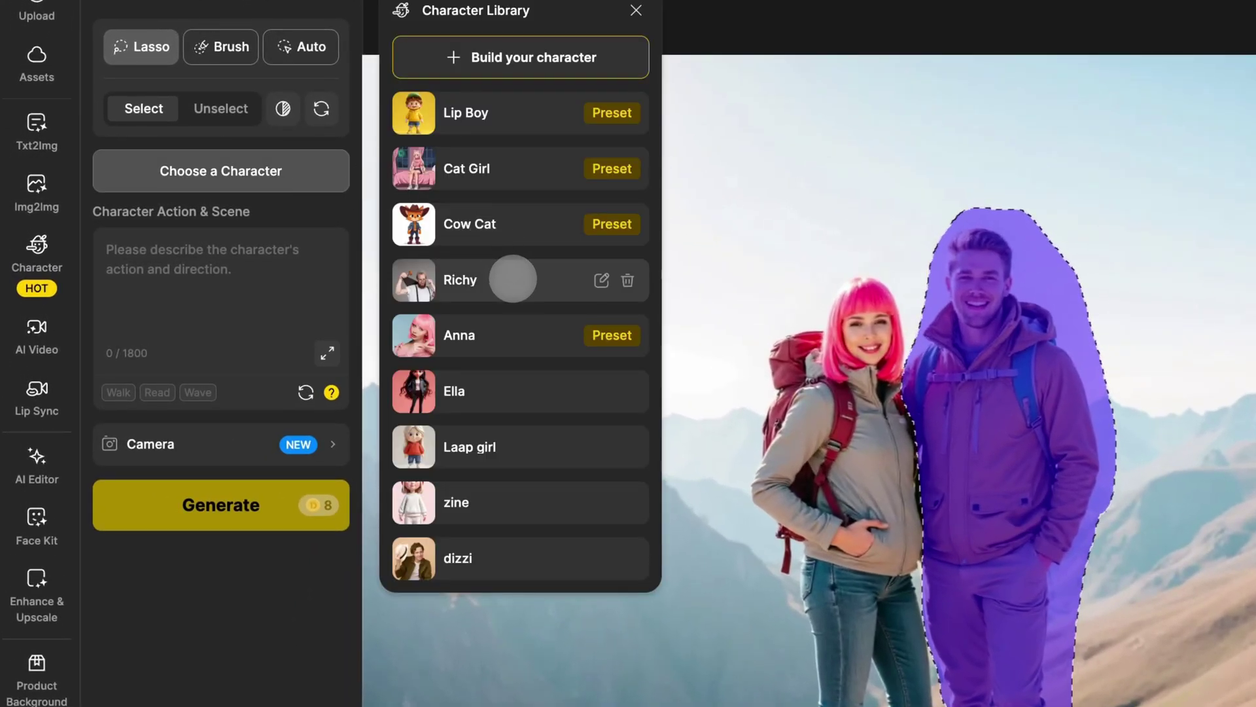
click(513, 279)
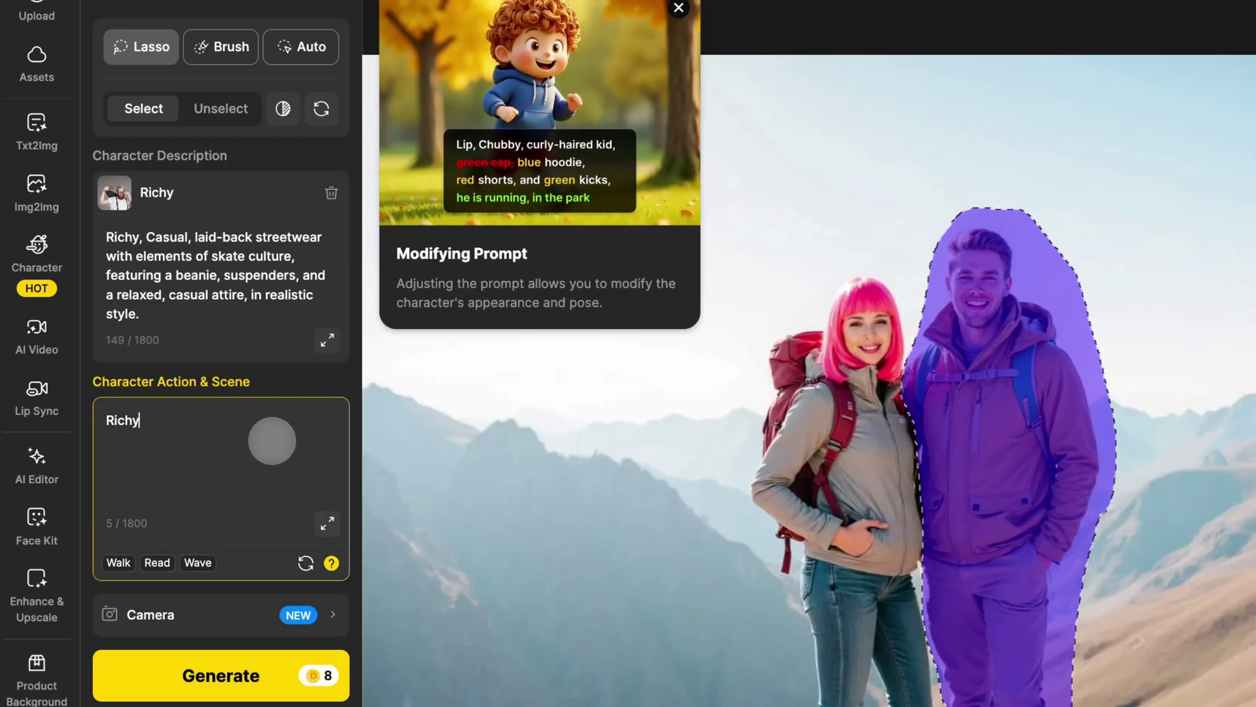
click(272, 437)
text(is standing)
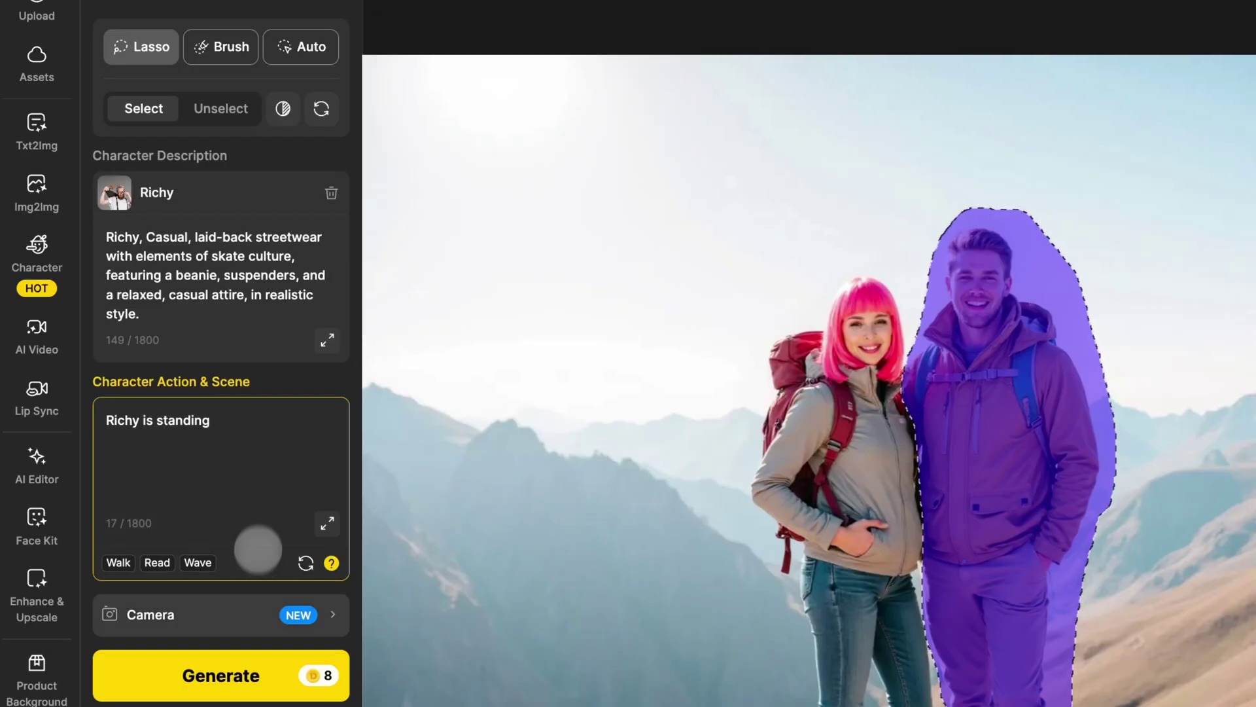
- Generate Richy in Front View, Full Body, then compare against the original man
click(255, 609)
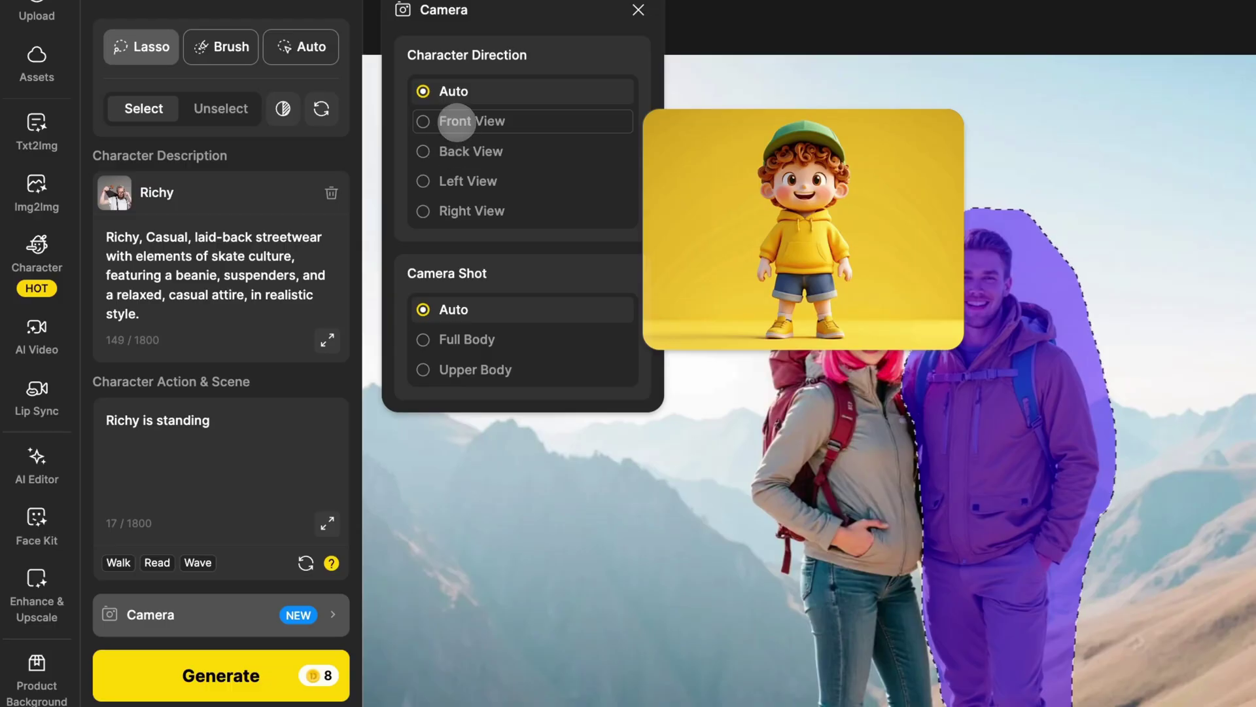
click(449, 121)
click(481, 339)
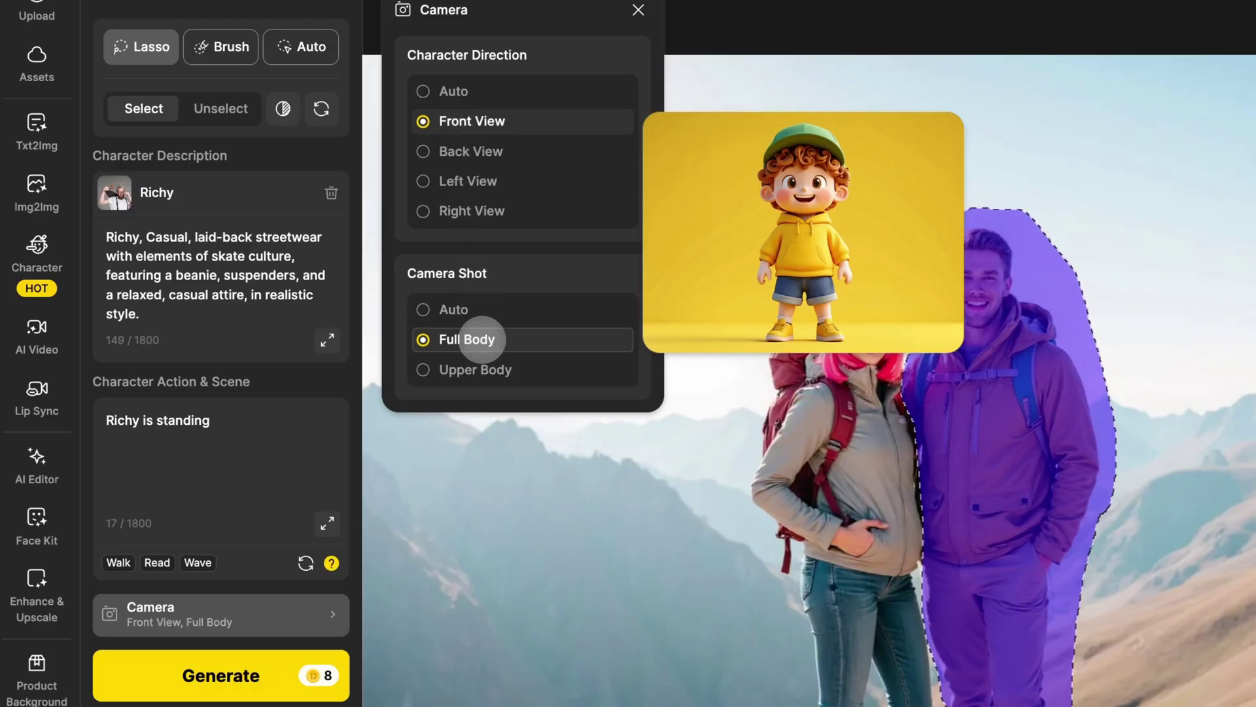
click(284, 684)
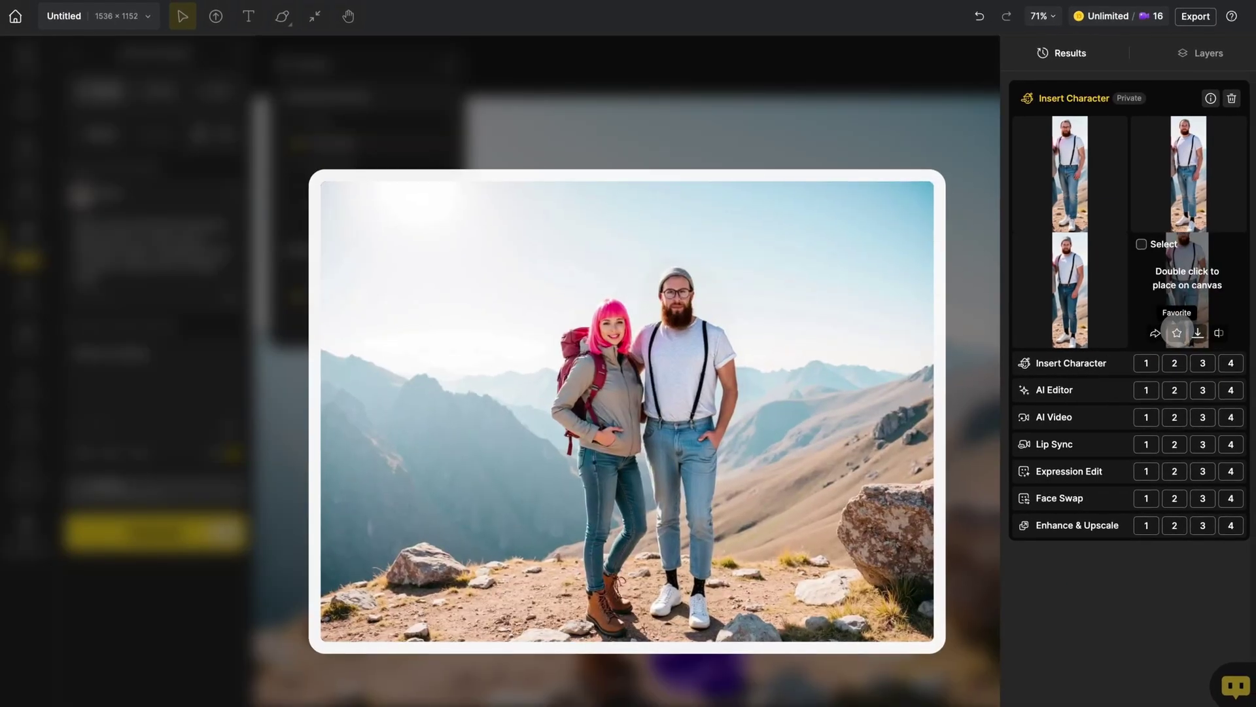
click(1218, 334)
click(1219, 333)
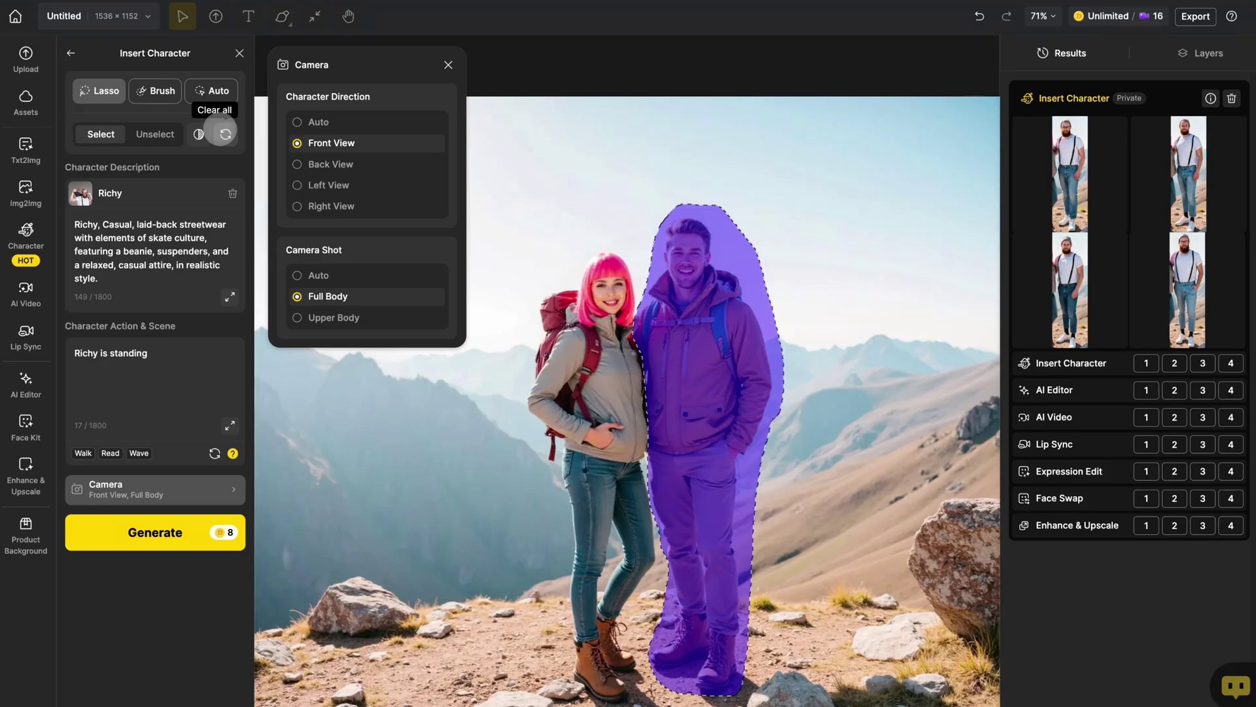
- Clear the old mask and lasso a larger area around the man
click(224, 133)
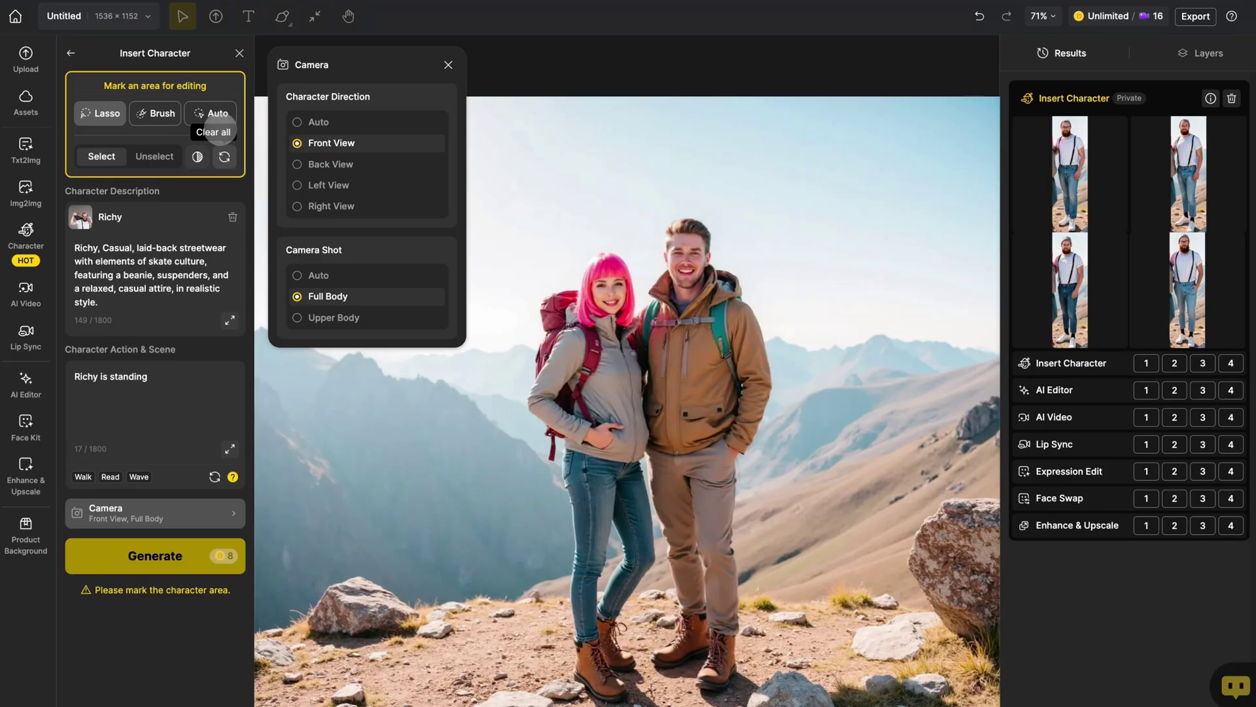
click(103, 117)
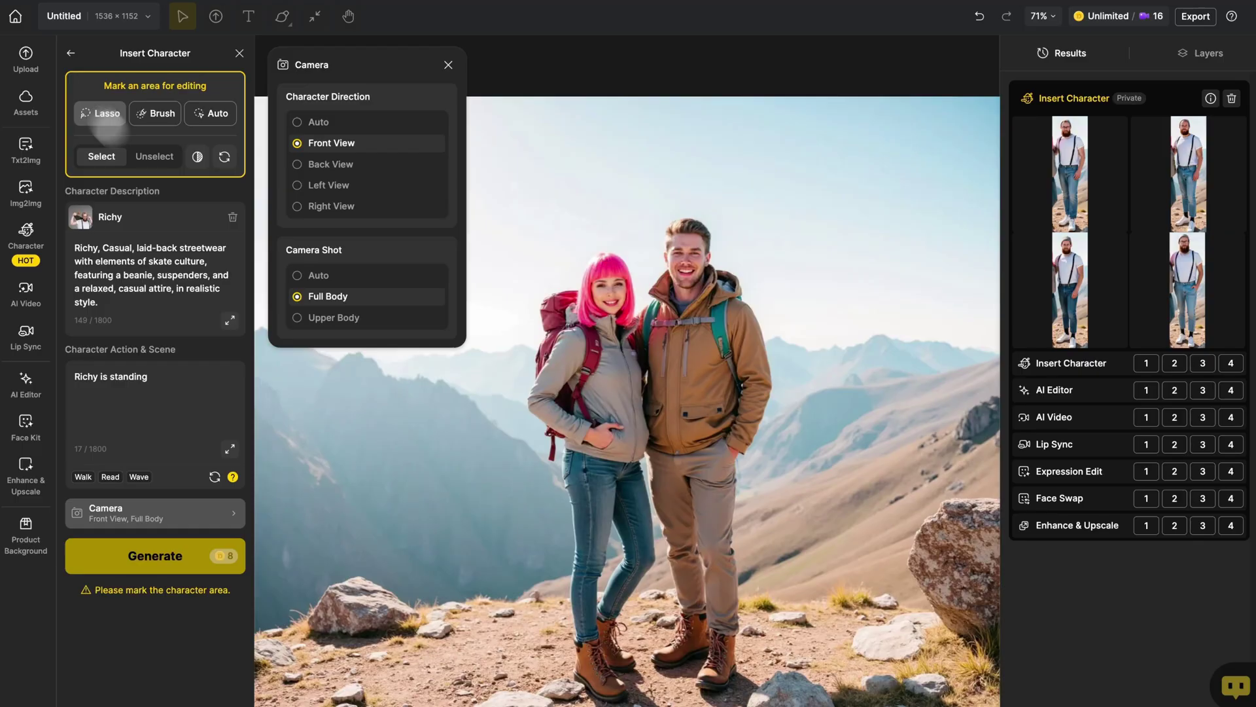
mouse_move(648, 703)
mouse_down()
mouse_move(654, 524)
mouse_move(625, 317)
mouse_move(656, 214)
mouse_move(802, 185)
mouse_move(951, 309)
mouse_move(1000, 704)
mouse_up()
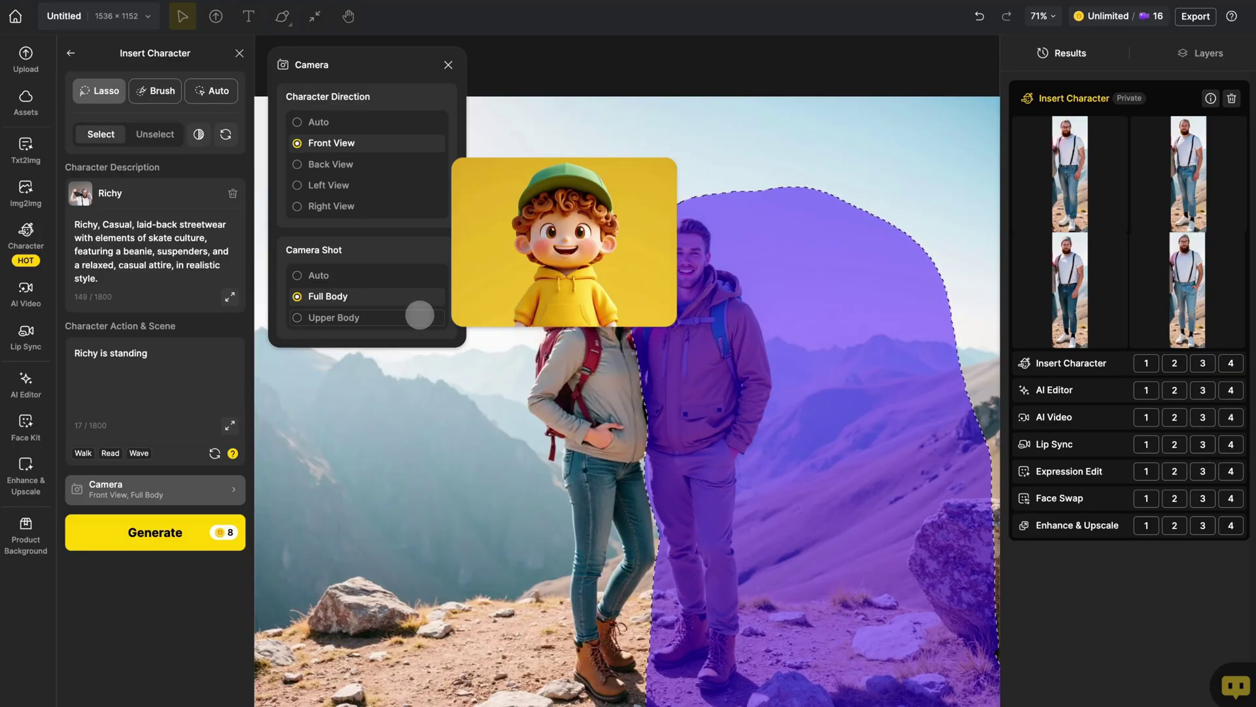
- Regenerate Richy as an Upper Body shot and compare with the original photo
click(421, 317)
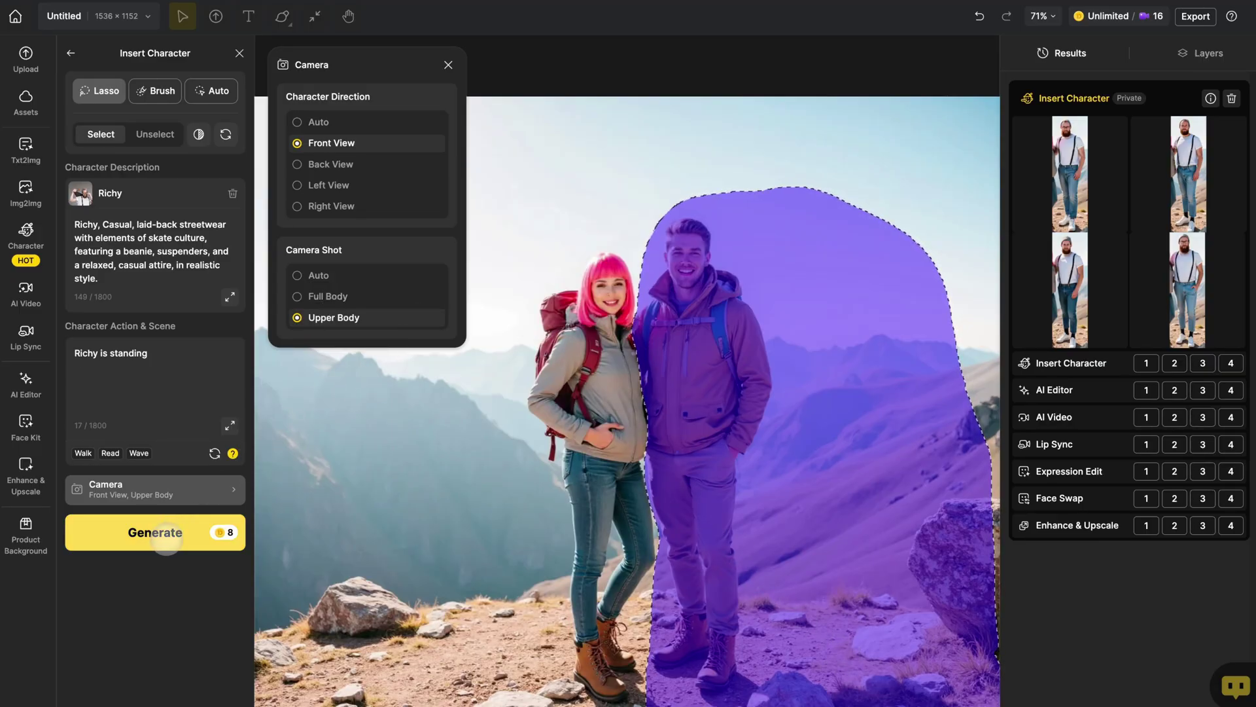
click(165, 537)
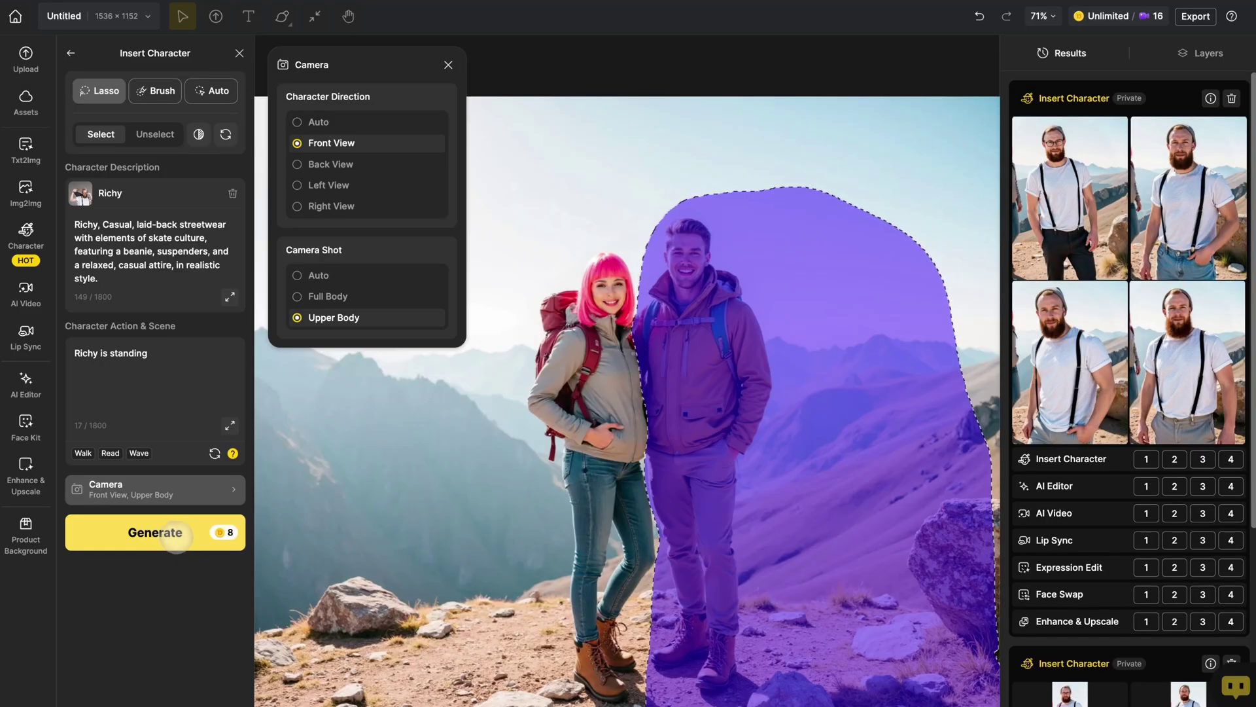
mouse_move(1106, 432)
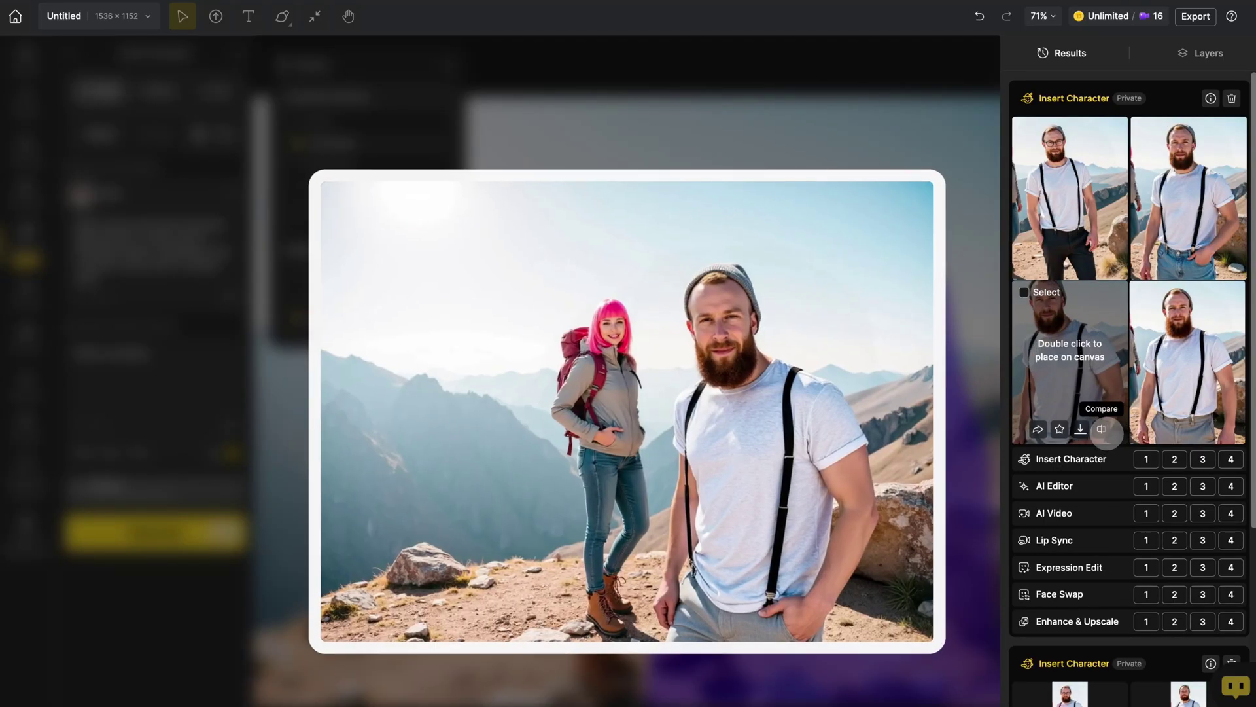
drag(1106, 432, 1106, 433)
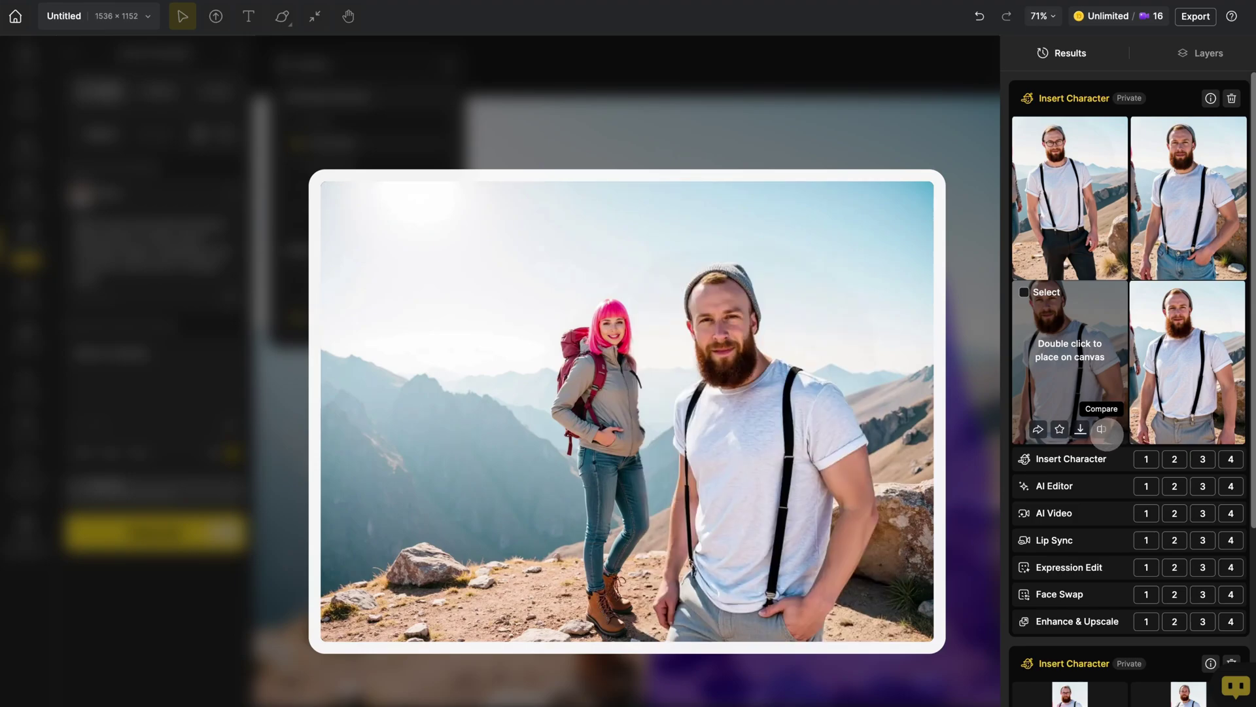